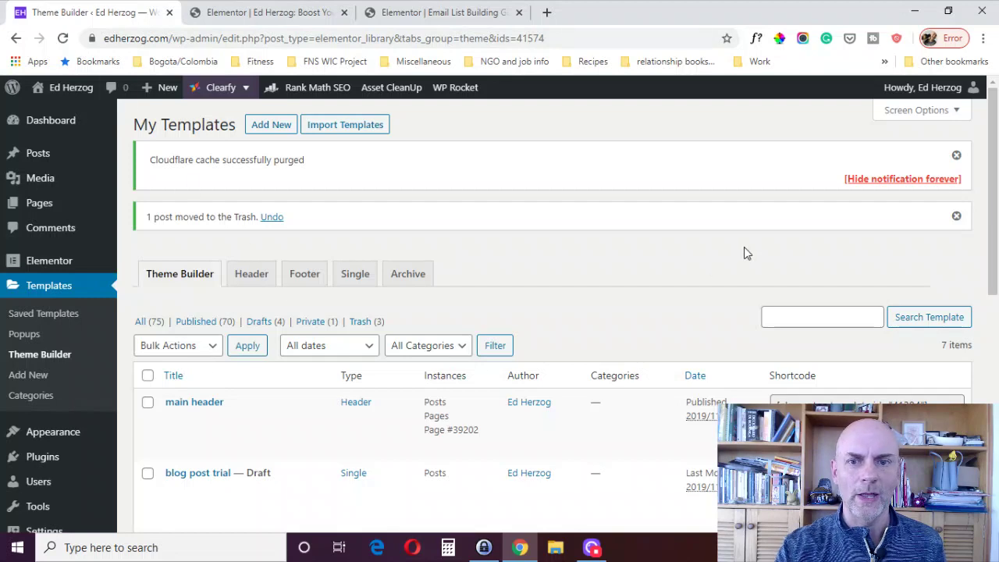
Reload the Theme Builder templates list and filter it to Header templates only
{"action": "scroll", "coordinate": [690, 247], "scroll_direction": "down", "scroll_amount": 2}
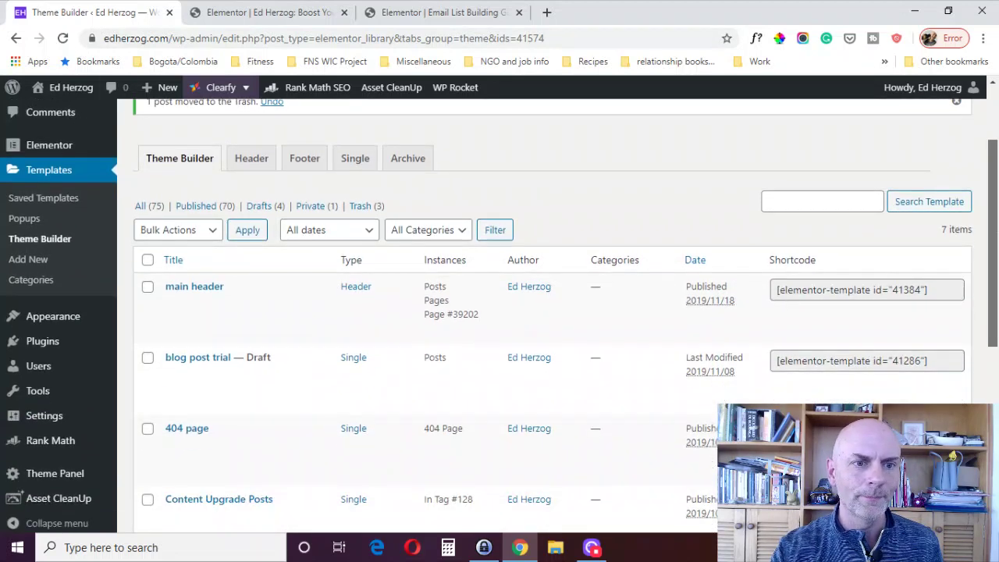
{"action": "scroll", "coordinate": [690, 247], "scroll_direction": "up", "scroll_amount": 2}
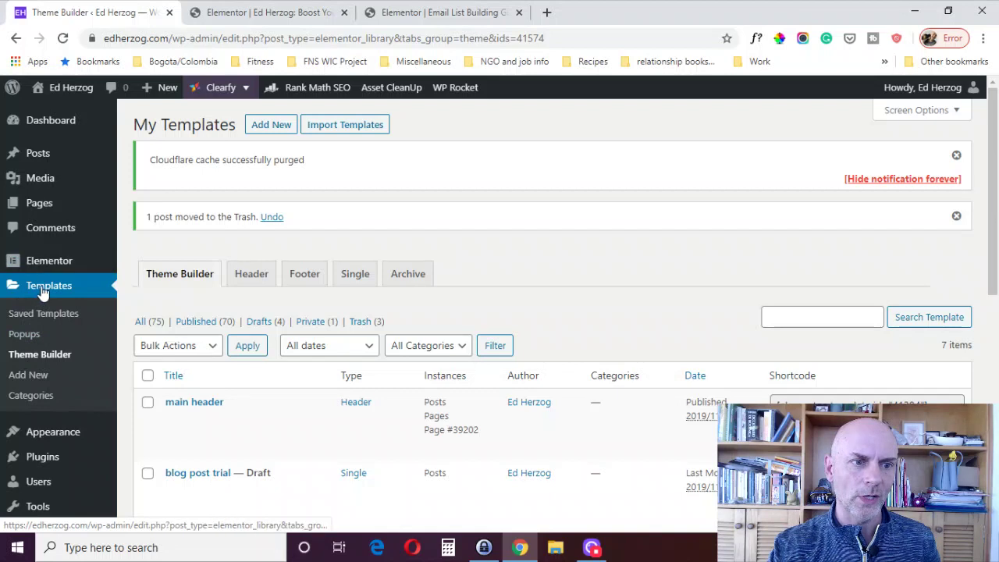
{"action": "left_click", "coordinate": [34, 358]}
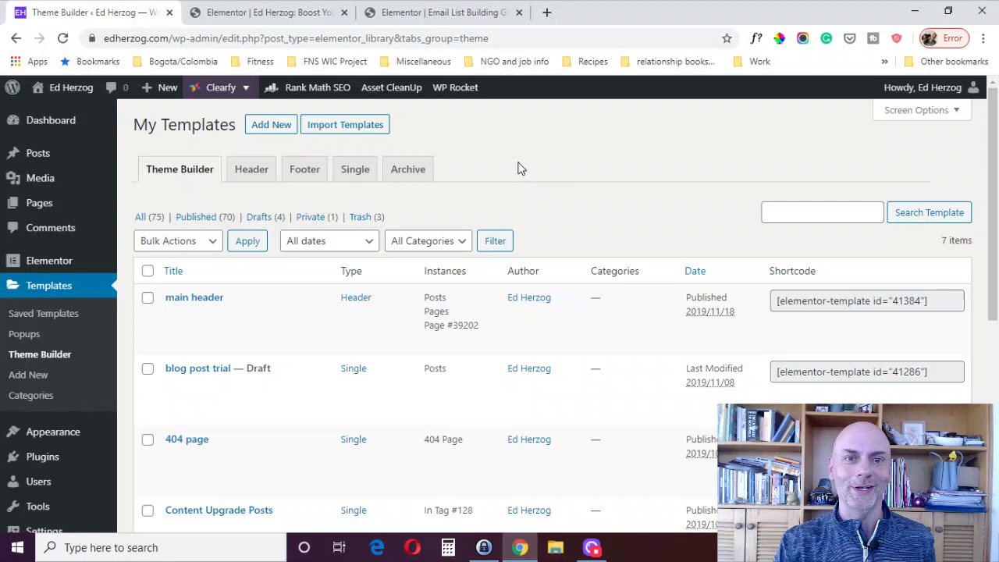
{"action": "left_click", "coordinate": [251, 176]}
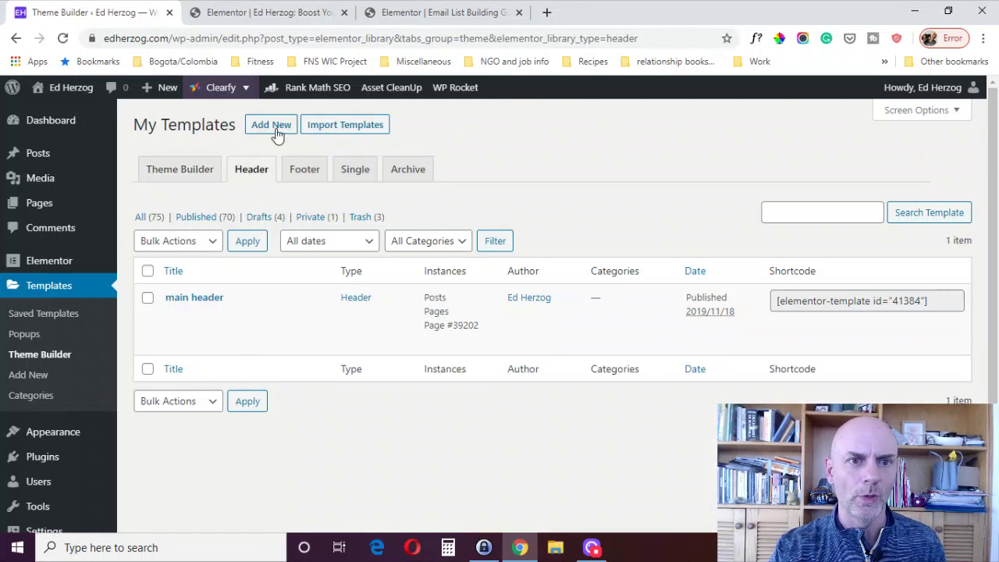
Create a new Header-type template named 'trial'
{"action": "left_click", "coordinate": [274, 131]}
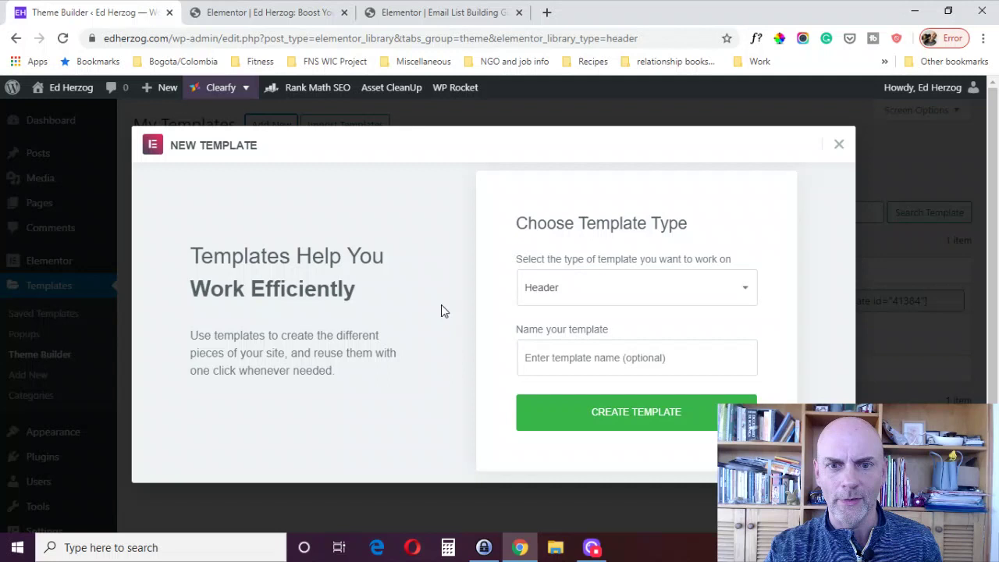
{"action": "left_click", "coordinate": [624, 306]}
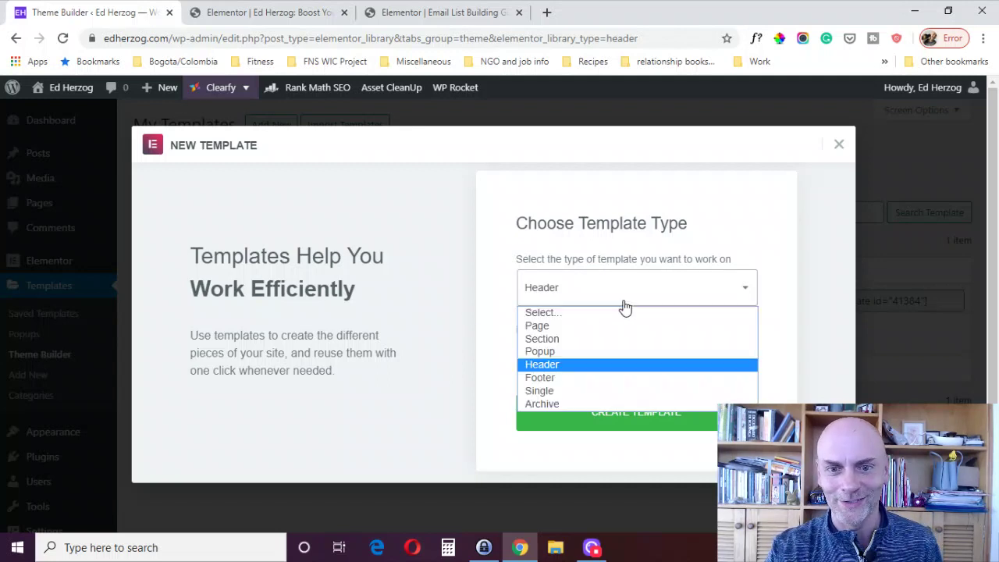
{"action": "left_click", "coordinate": [560, 368]}
{"action": "left_click", "coordinate": [583, 355]}
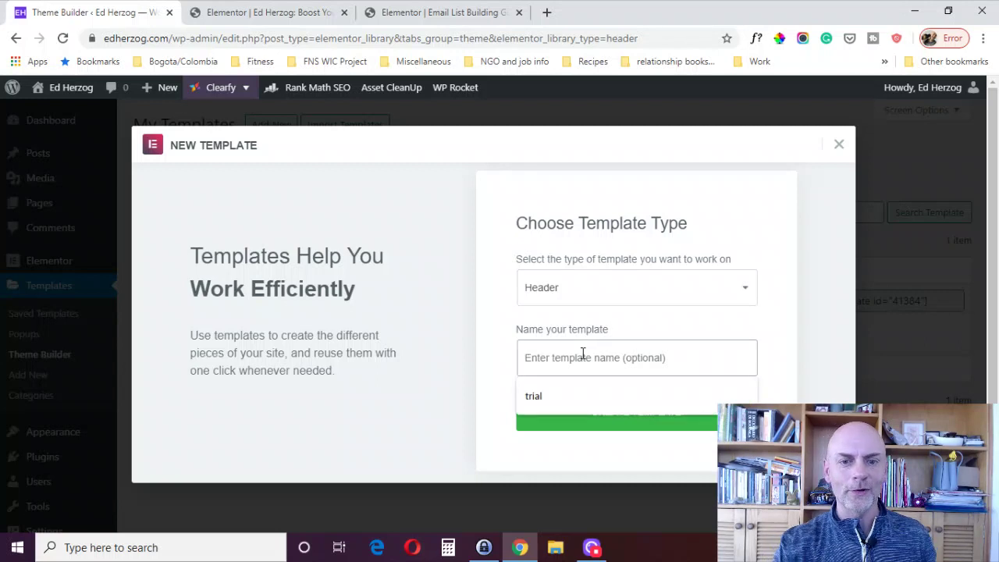
{"action": "left_click", "coordinate": [543, 395]}
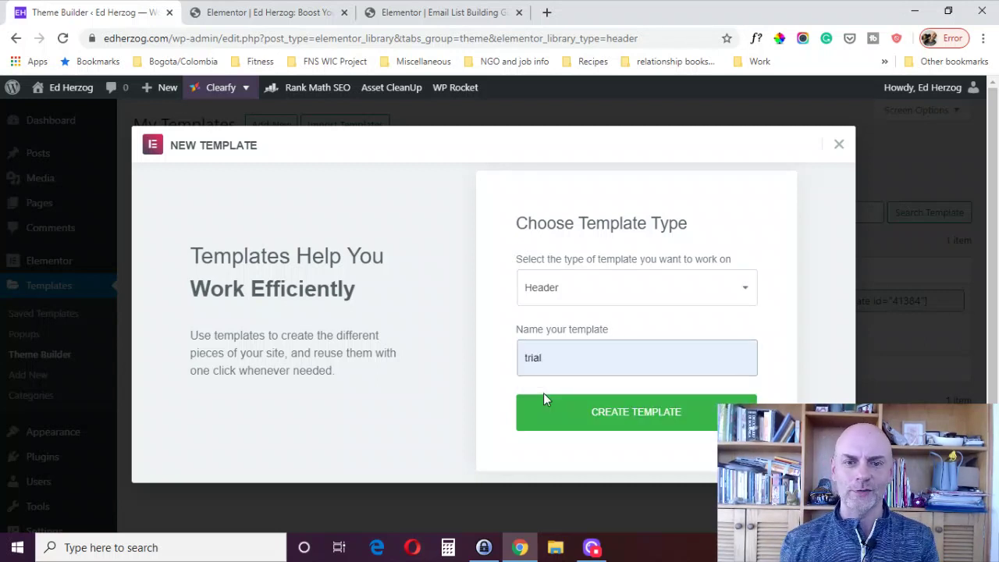
{"action": "left_click", "coordinate": [582, 416]}
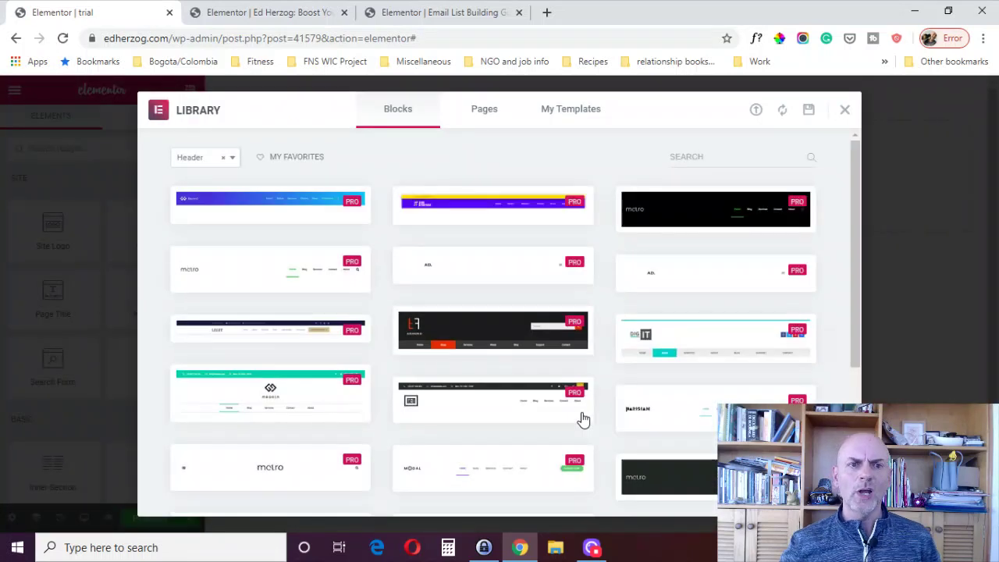
Preview the black metro header block, then insert the white metro header instead
{"action": "mouse_move", "coordinate": [223, 214]}
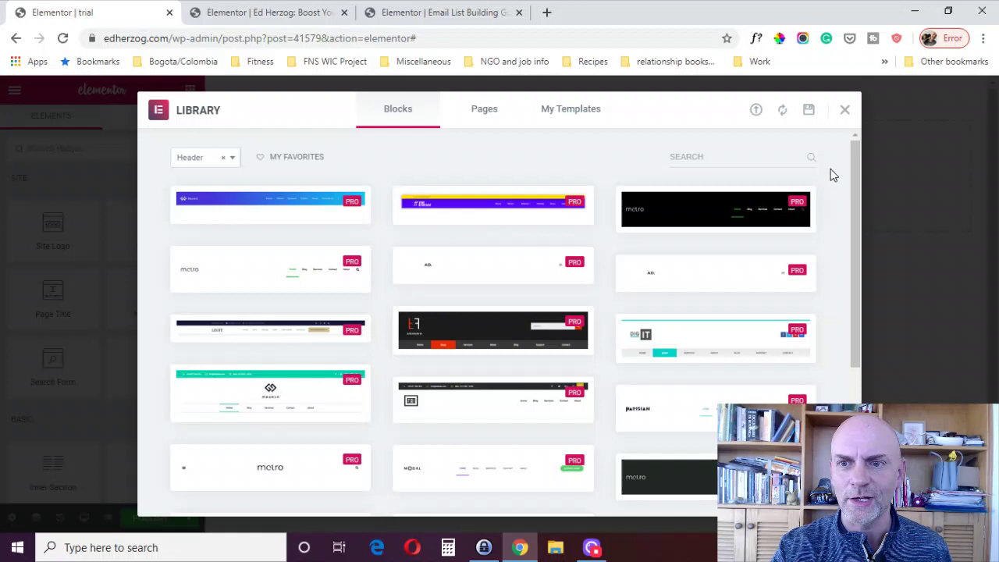
{"action": "left_click", "coordinate": [715, 212]}
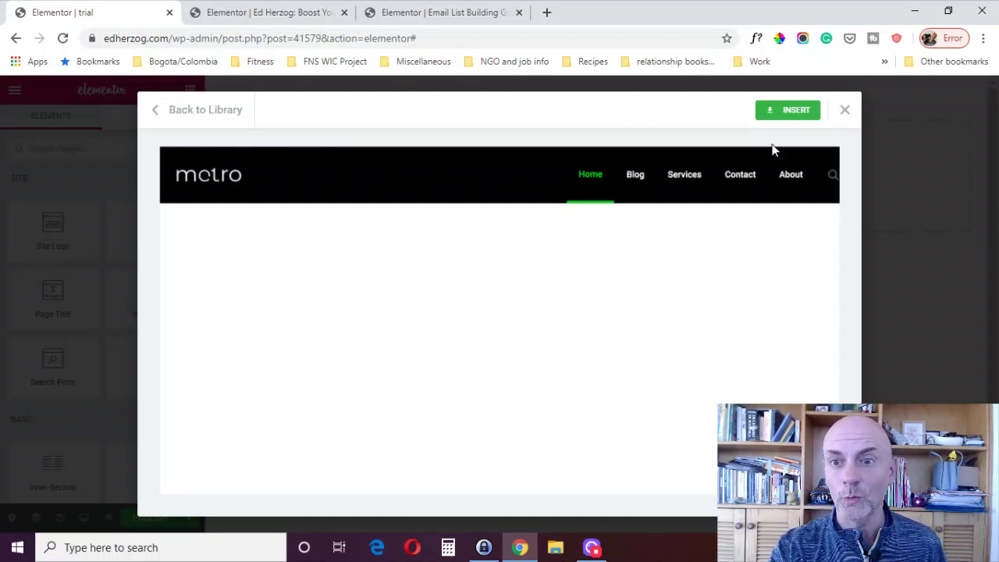
{"action": "left_click", "coordinate": [173, 115]}
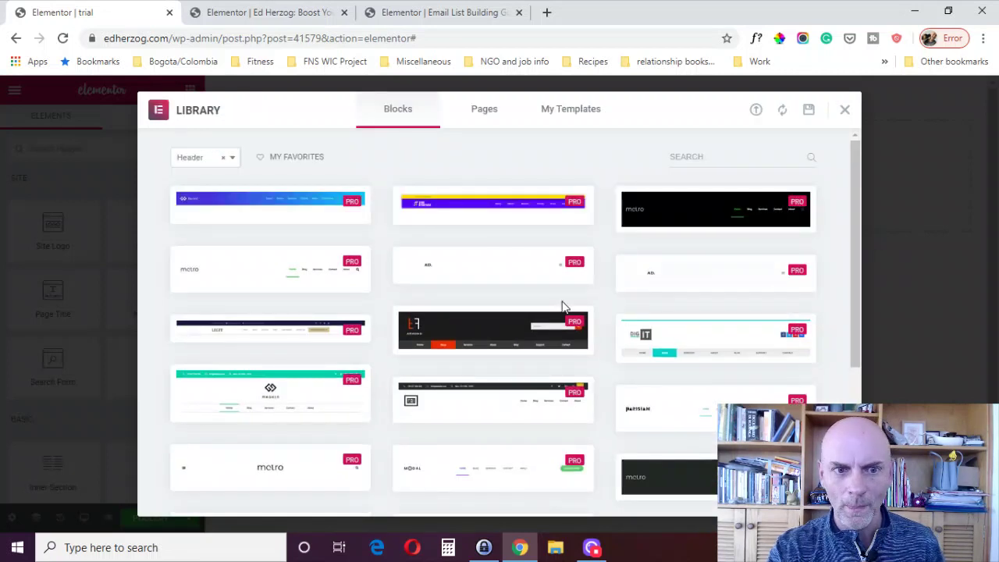
{"action": "mouse_move", "coordinate": [276, 278]}
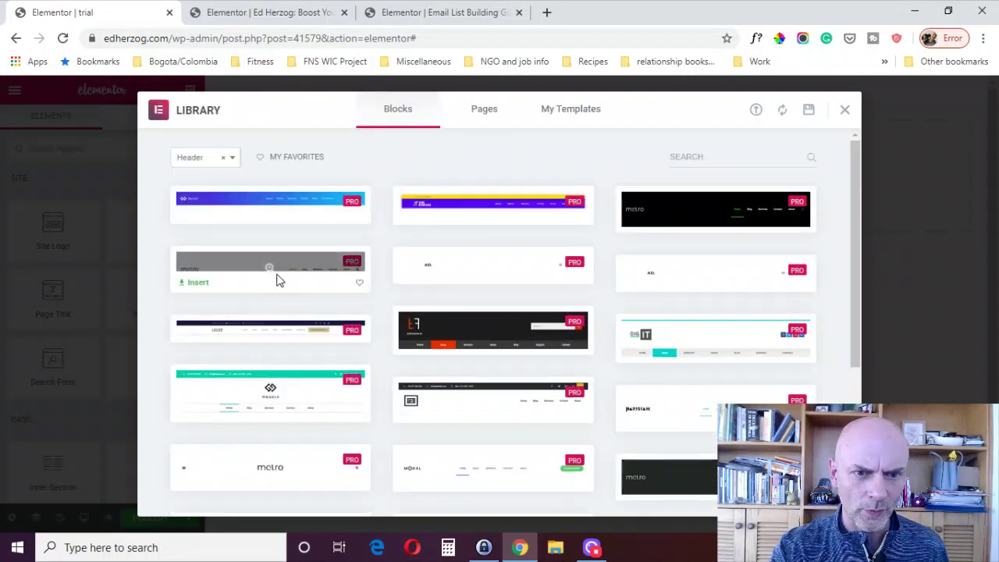
{"action": "left_click", "coordinate": [195, 283]}
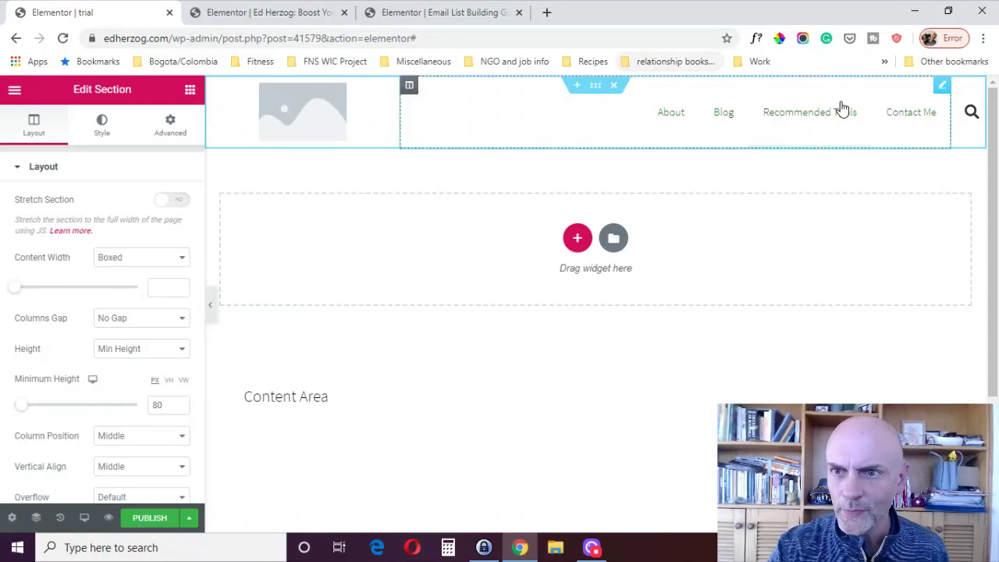
Center-align the nav menu items and make the logo column slightly wider
{"action": "left_click", "coordinate": [940, 87]}
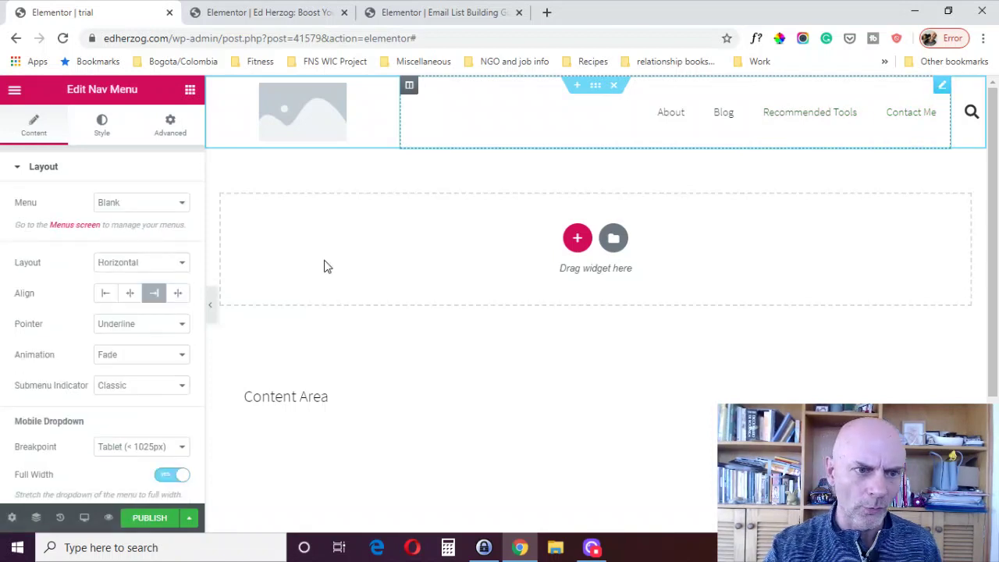
{"action": "left_click", "coordinate": [129, 293]}
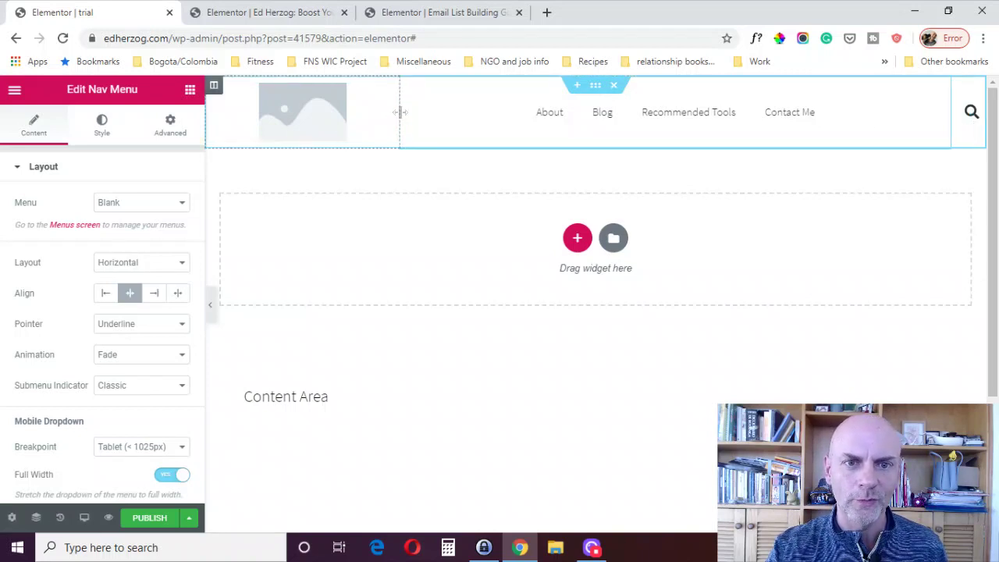
{"action": "left_click_drag", "start_coordinate": [464, 117], "coordinate": [513, 117]}
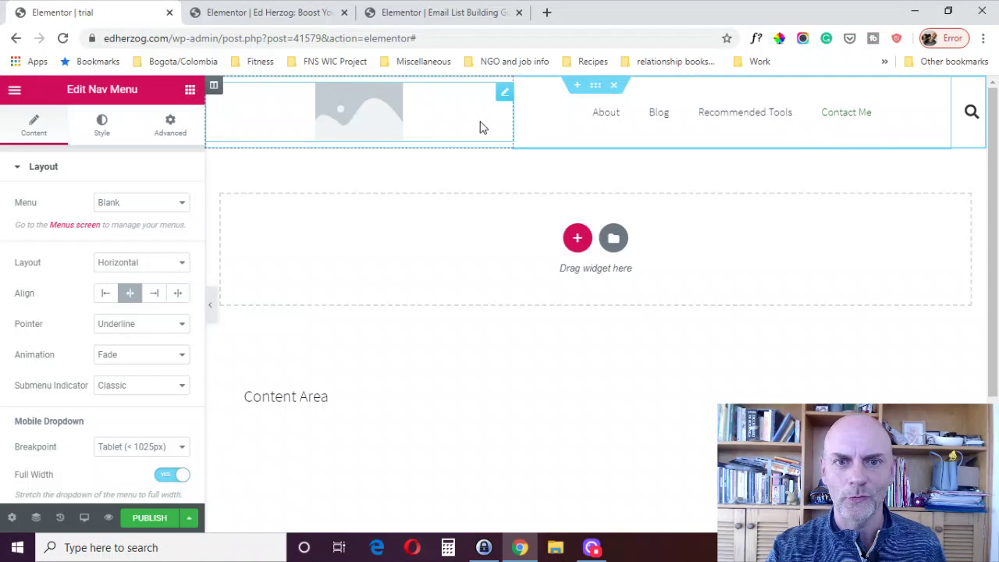
{"action": "left_click_drag", "start_coordinate": [514, 116], "coordinate": [433, 118]}
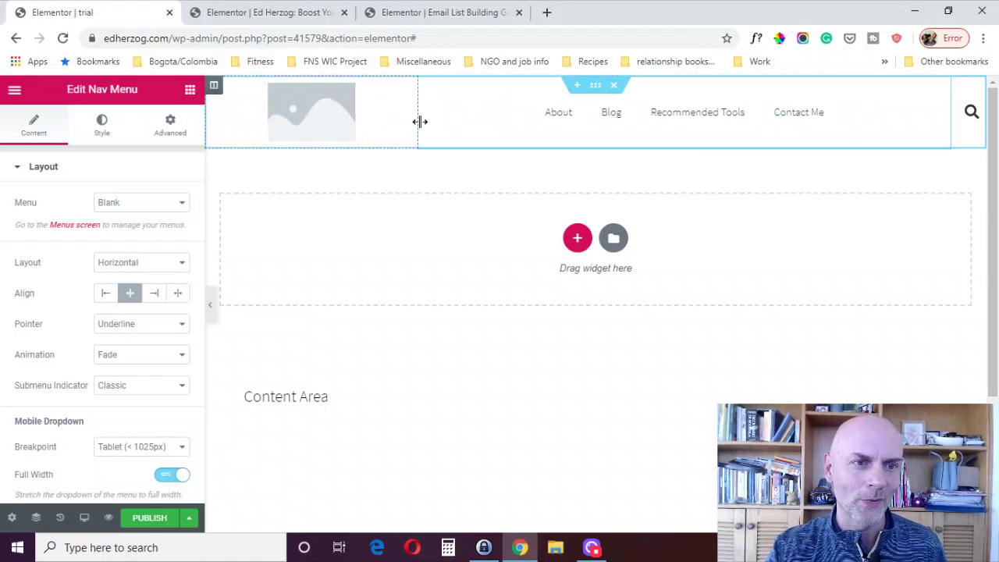
{"action": "left_click", "coordinate": [595, 86]}
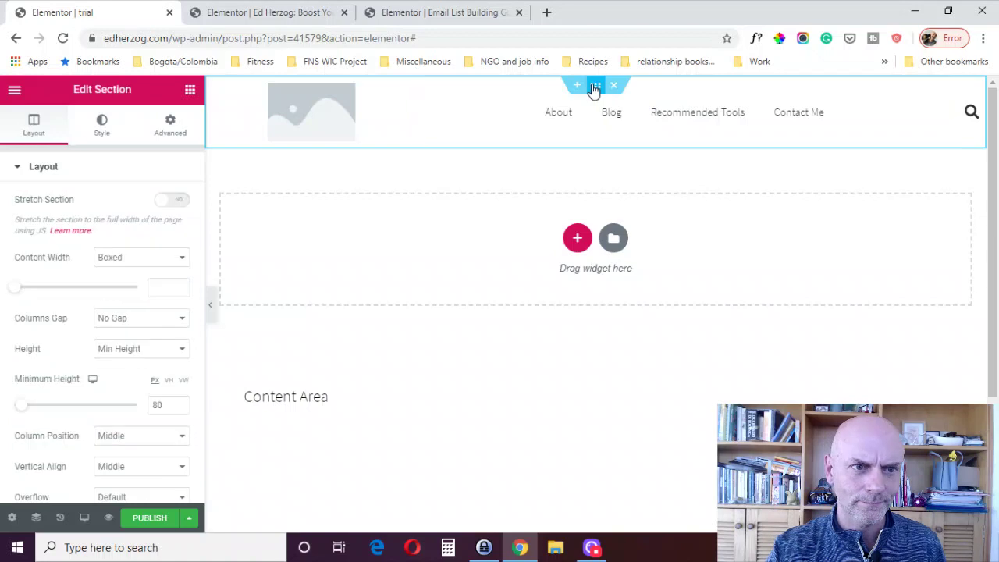
{"action": "left_click", "coordinate": [167, 127]}
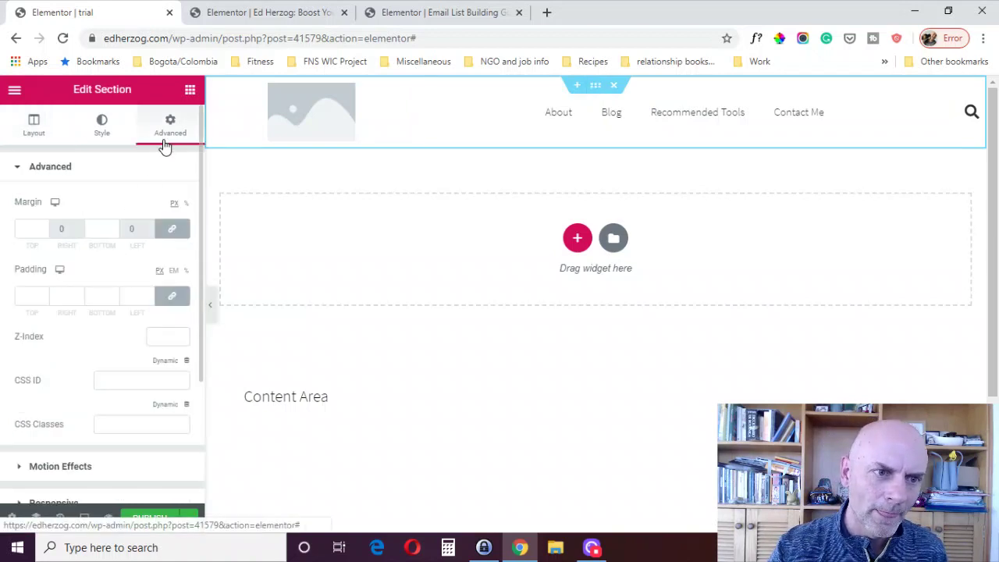
{"action": "left_click", "coordinate": [31, 228]}
{"action": "type", "text": "20"}
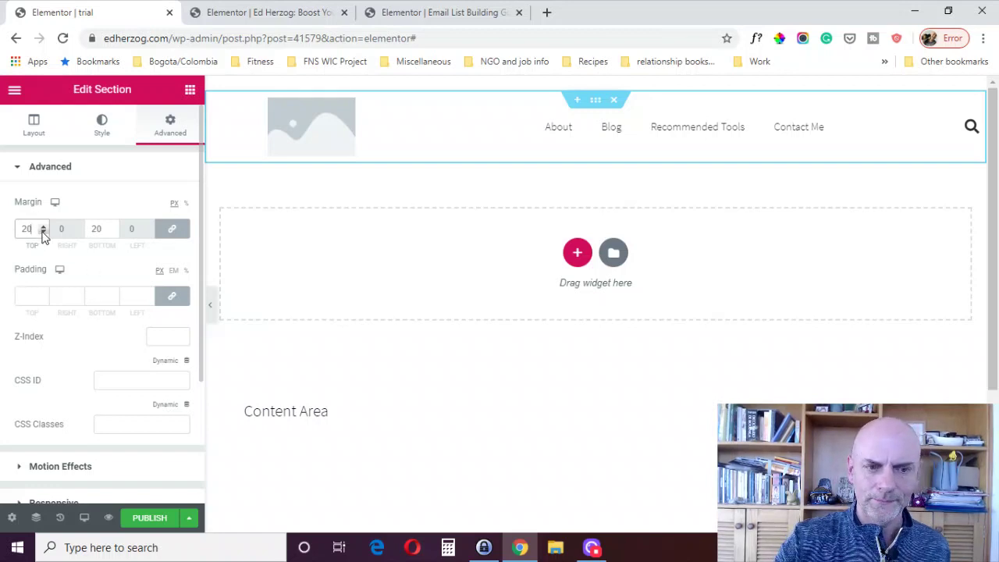
{"action": "key", "text": "BackSpace"}
{"action": "key", "text": "BackSpace"}
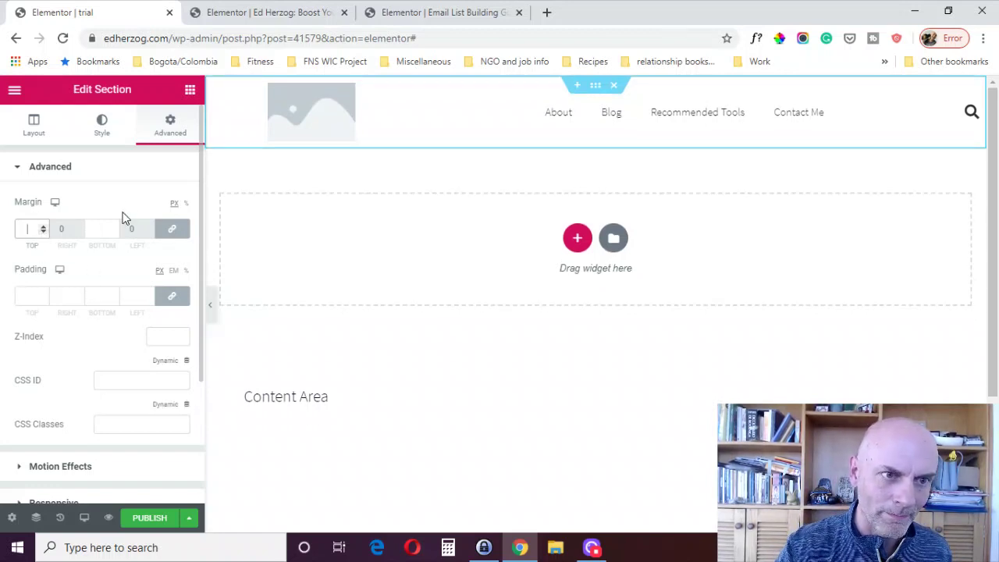
{"action": "left_click", "coordinate": [105, 125]}
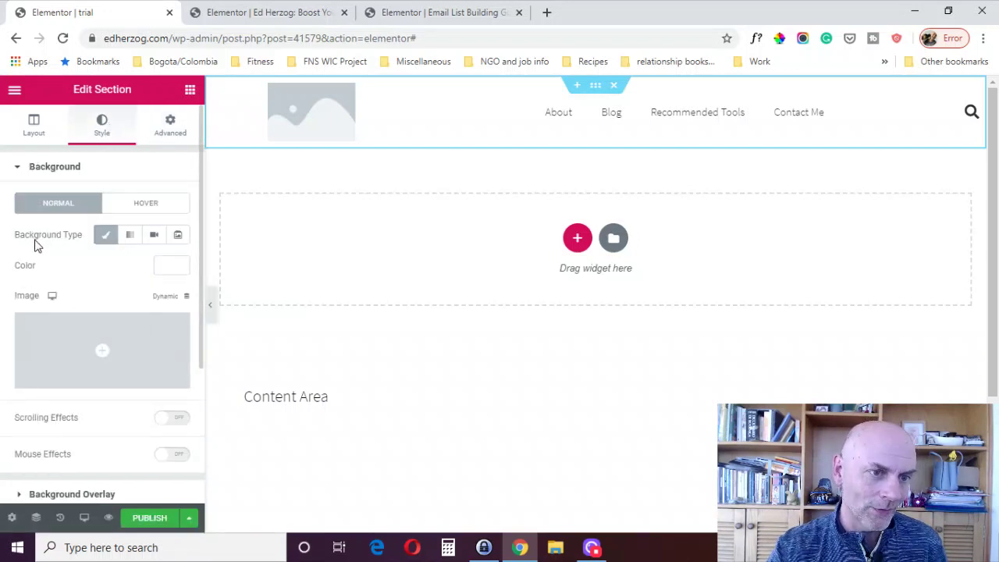
{"action": "left_click", "coordinate": [167, 272]}
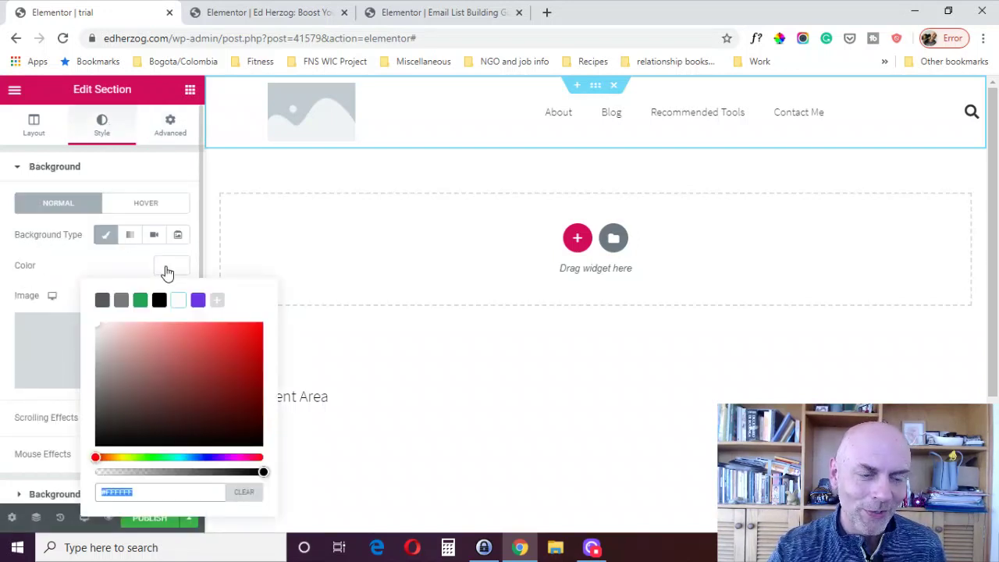
{"action": "left_click", "coordinate": [121, 302]}
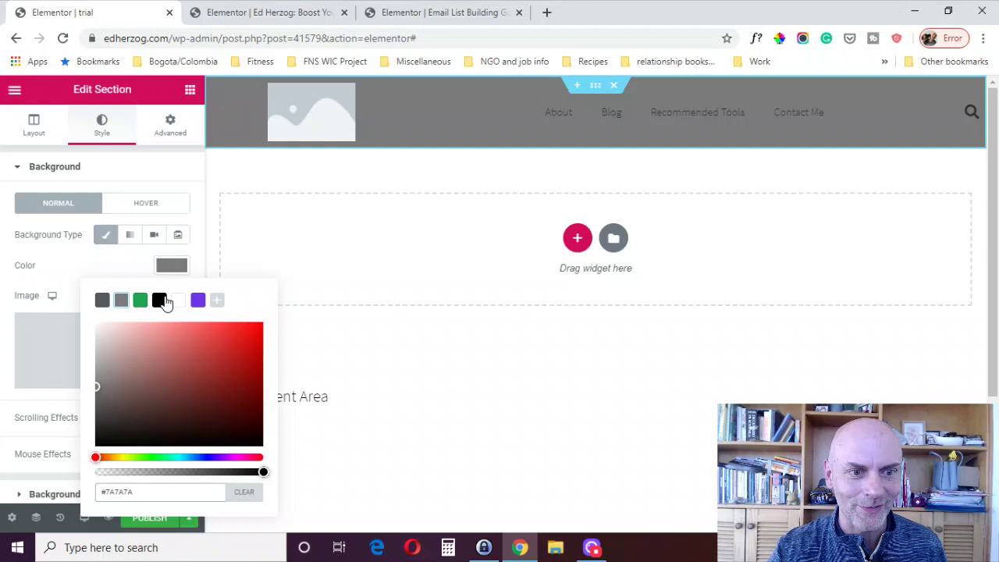
{"action": "left_click", "coordinate": [160, 302]}
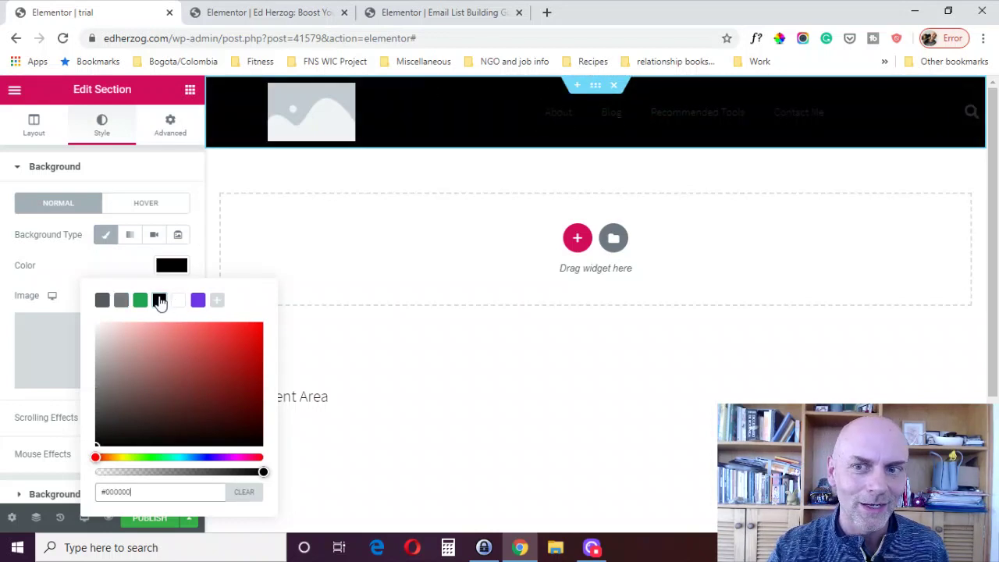
{"action": "left_click", "coordinate": [242, 492]}
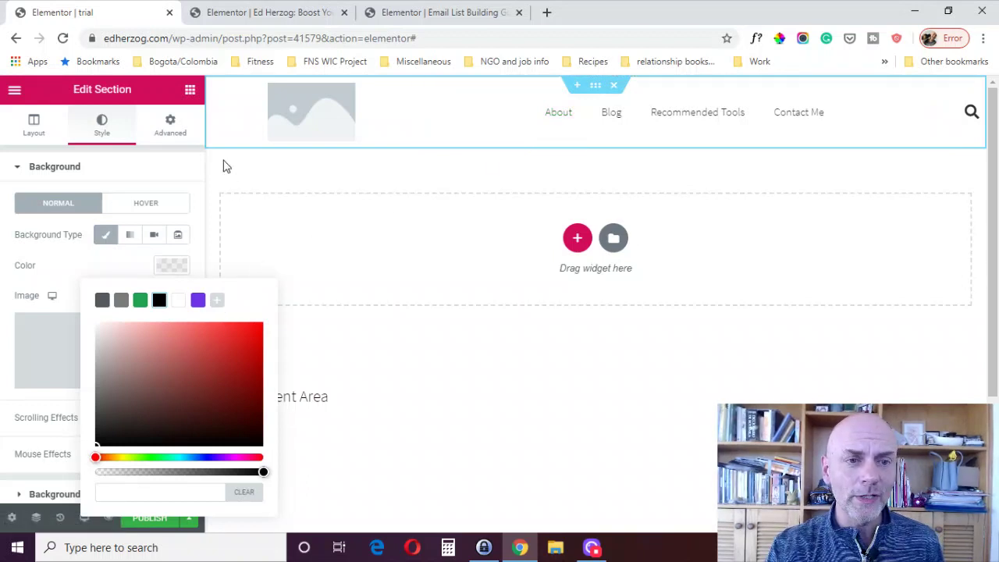
Go back to the Elements panel and bring up the responsive device preview choices
{"action": "left_click", "coordinate": [396, 388]}
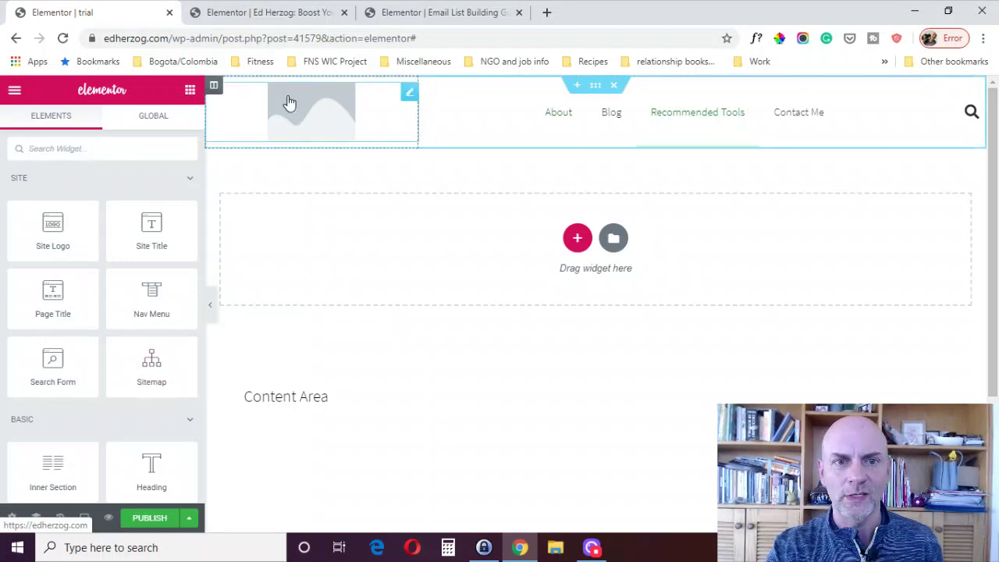
{"action": "left_click", "coordinate": [83, 518]}
Preview at tablet width and set the nav menu breakpoint to Mobile (< 768px)
{"action": "left_click", "coordinate": [60, 453]}
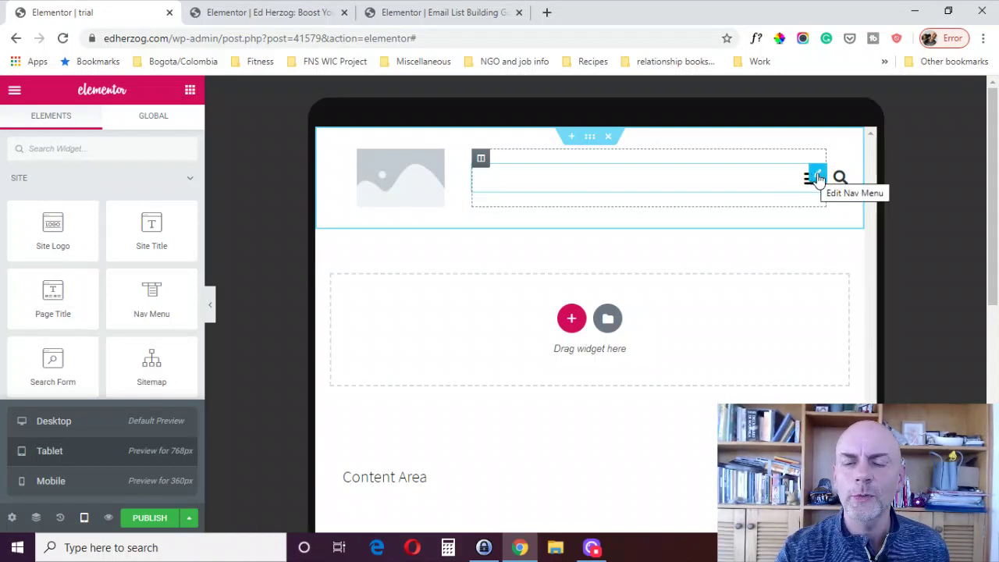
{"action": "left_click", "coordinate": [817, 178]}
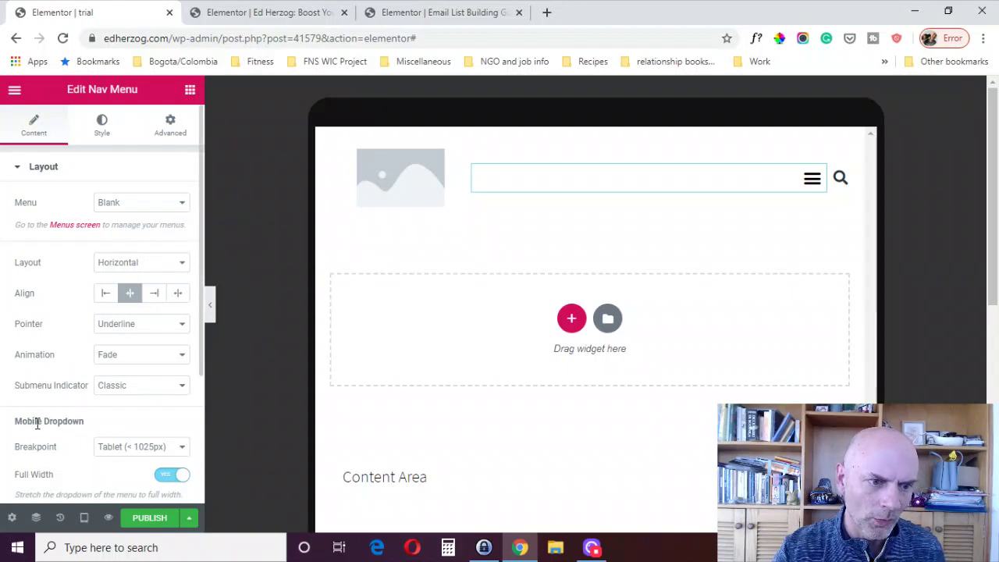
{"action": "left_click", "coordinate": [115, 456]}
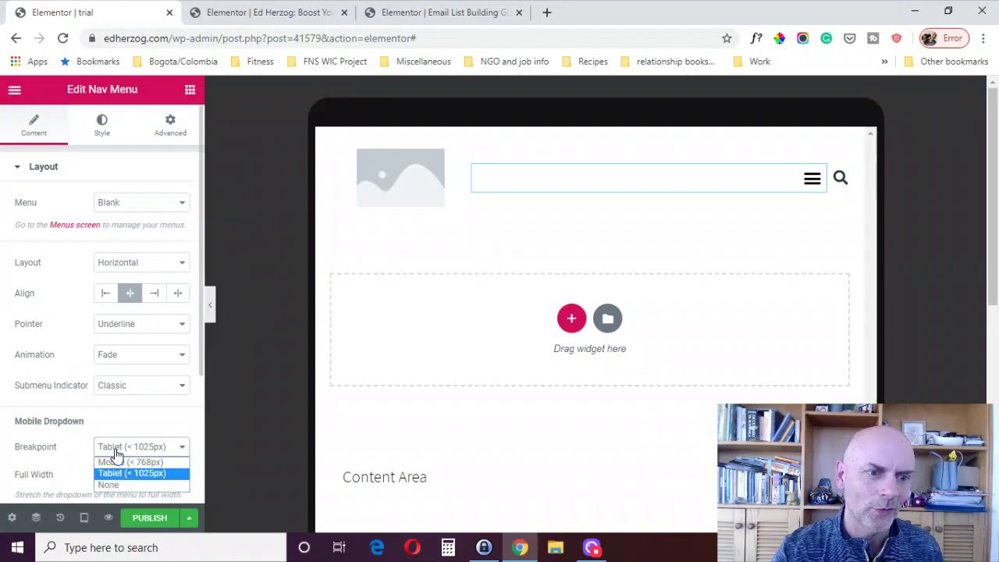
{"action": "left_click", "coordinate": [121, 463]}
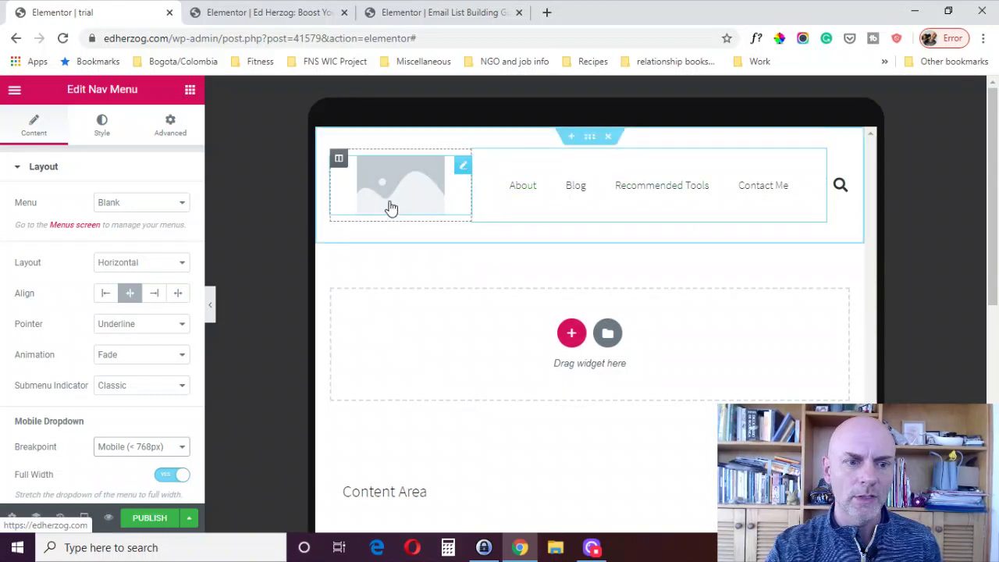
In mobile preview, center the menu align, toggle align and mobile dropdown align
{"action": "left_click", "coordinate": [88, 521]}
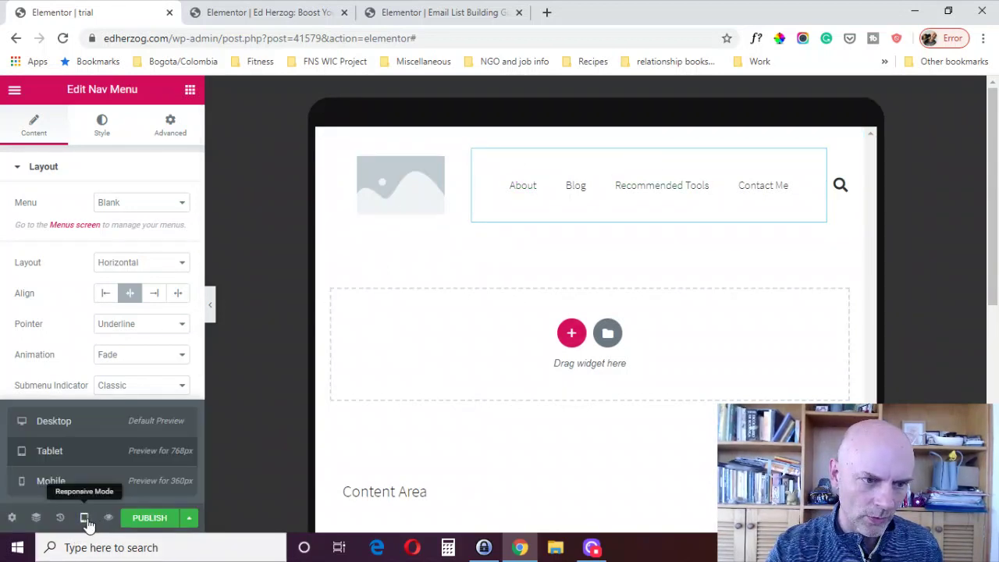
{"action": "left_click", "coordinate": [53, 481]}
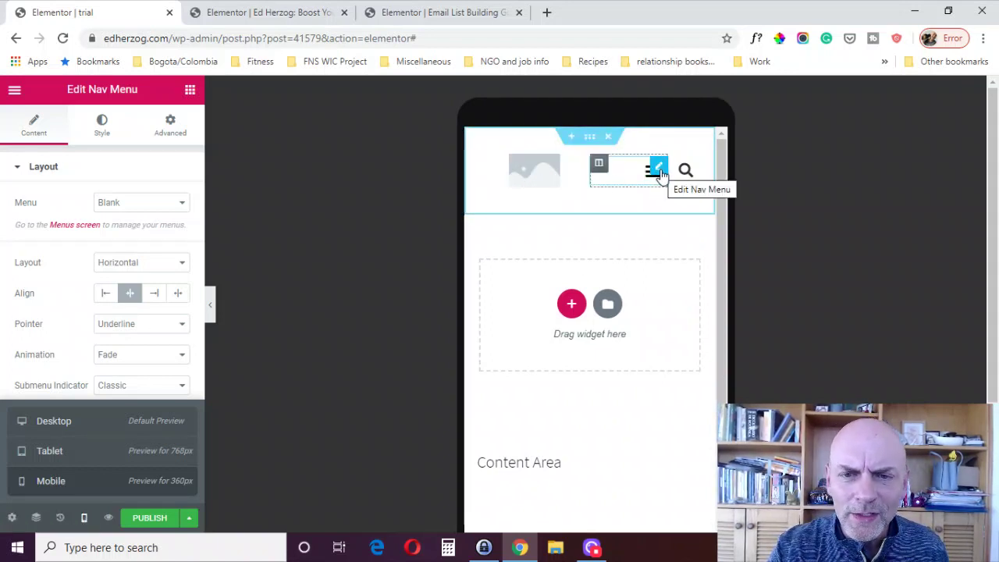
{"action": "left_click", "coordinate": [660, 172]}
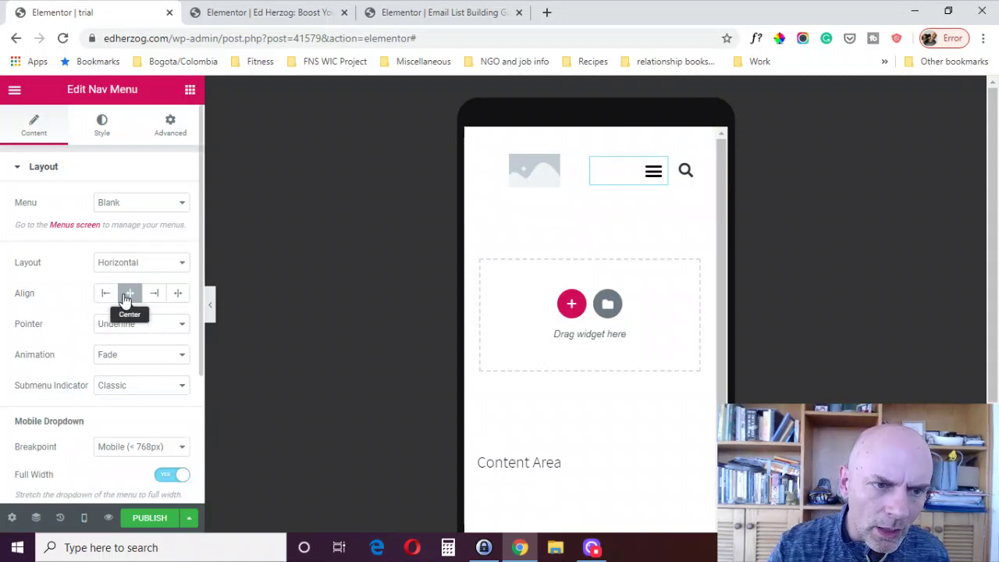
{"action": "left_click", "coordinate": [125, 300]}
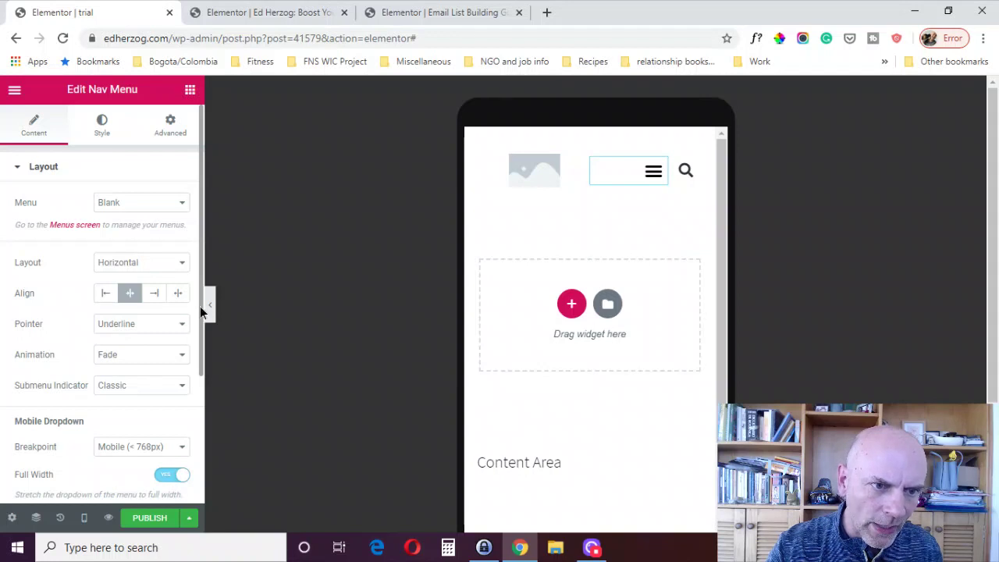
{"action": "left_click_drag", "start_coordinate": [200, 306], "coordinate": [196, 426]}
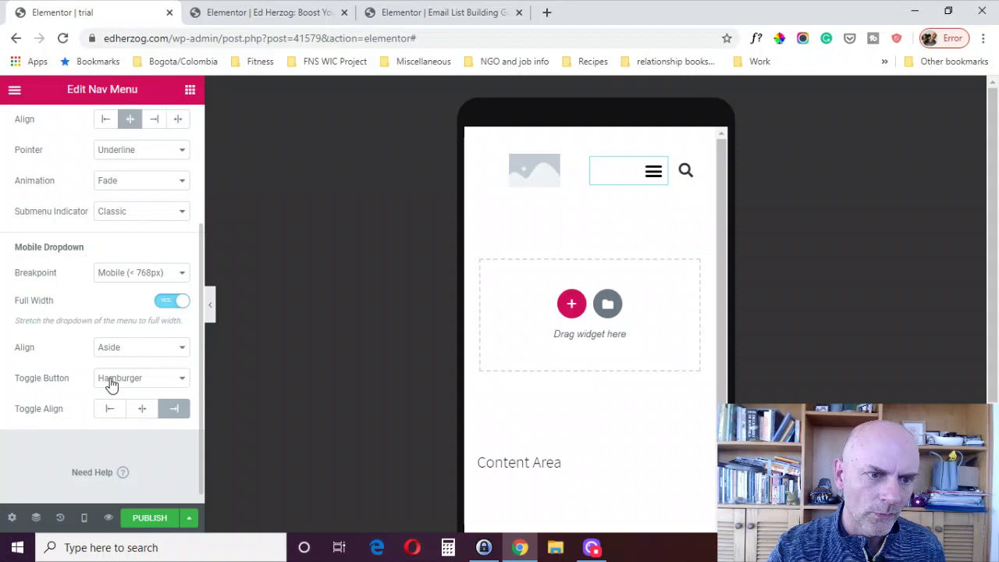
{"action": "left_click", "coordinate": [141, 409]}
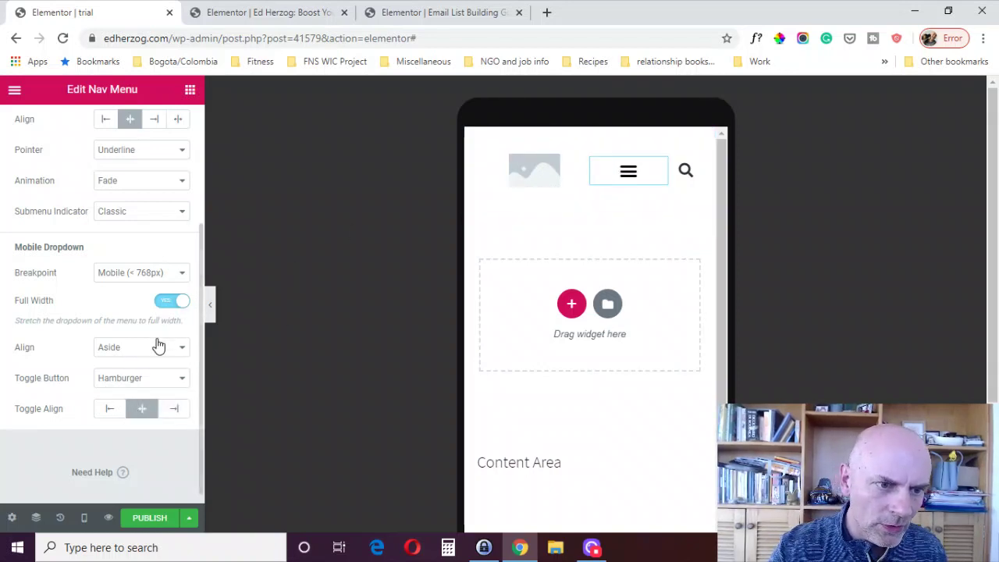
{"action": "left_click", "coordinate": [121, 380]}
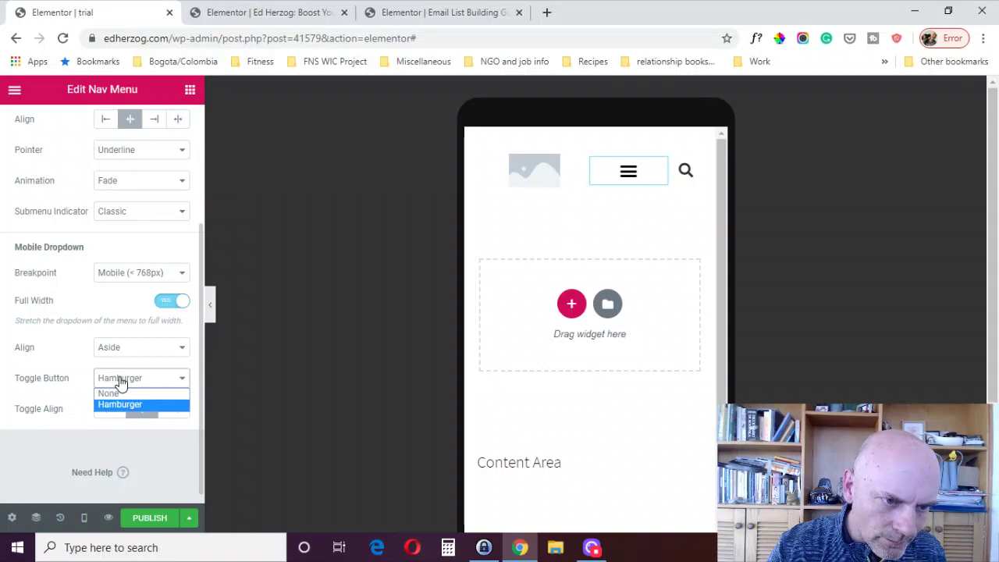
{"action": "left_click", "coordinate": [127, 352]}
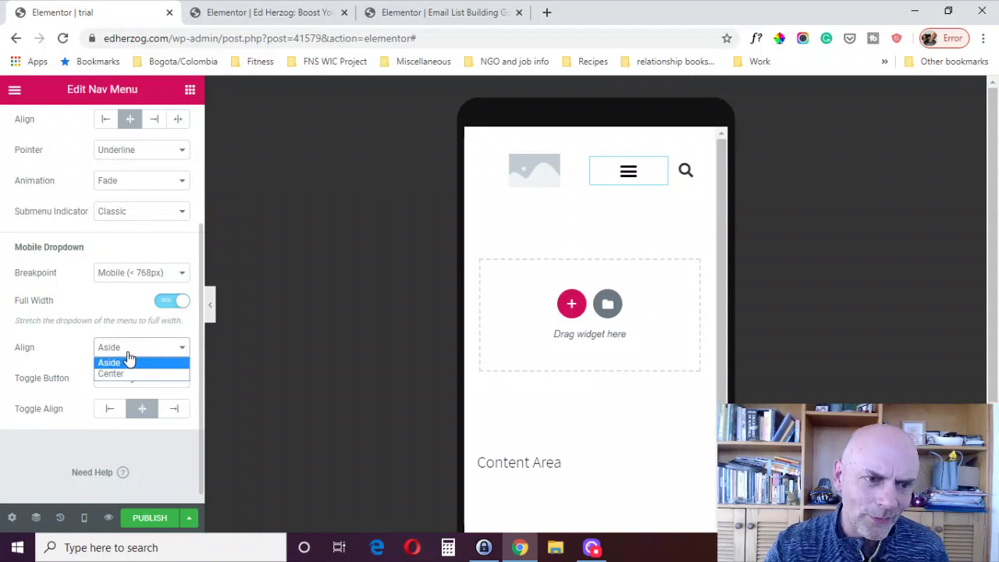
{"action": "left_click", "coordinate": [120, 376]}
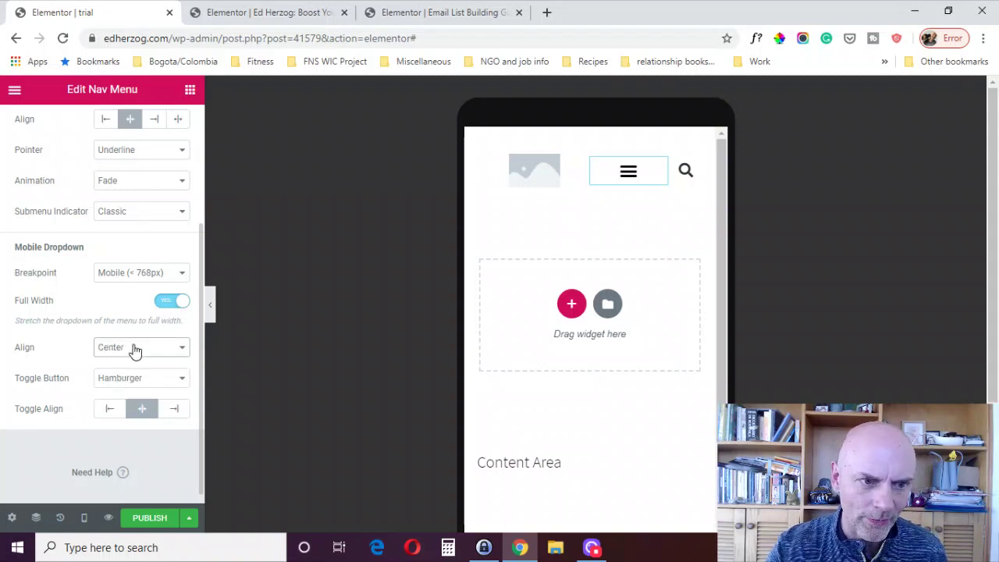
{"action": "left_click", "coordinate": [131, 349]}
Switch the nav menu's Mobile Dropdown Align from Center to Aside
{"action": "left_click", "coordinate": [127, 364]}
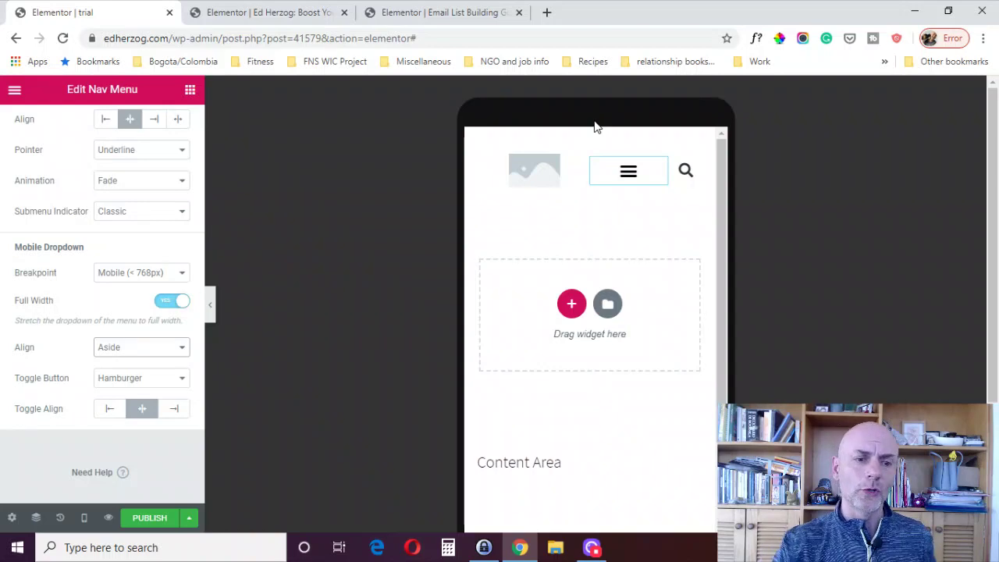
Open Publish Settings and add an Include / Entire Site display condition
{"action": "left_click", "coordinate": [142, 521]}
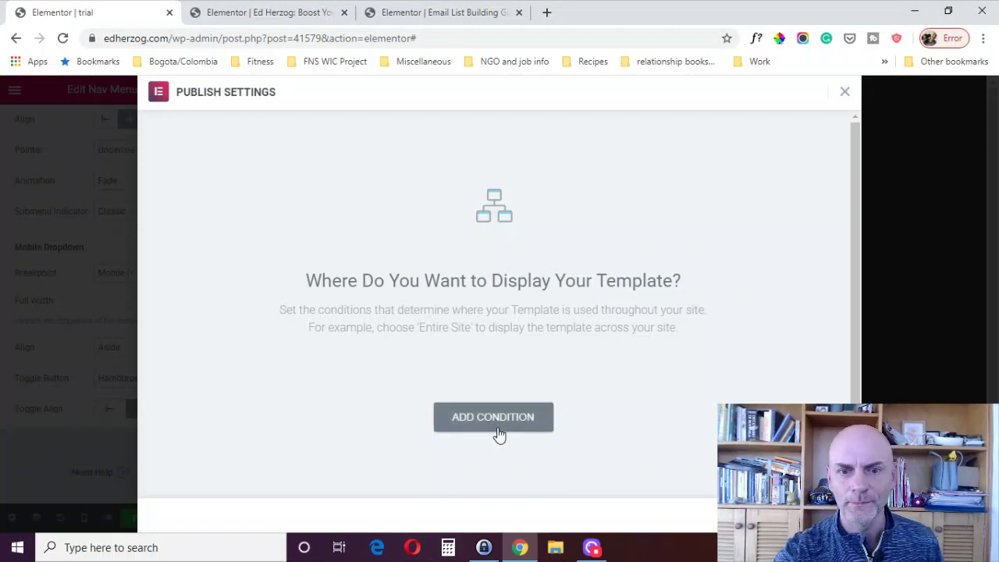
{"action": "left_click_drag", "start_coordinate": [858, 283], "coordinate": [864, 343]}
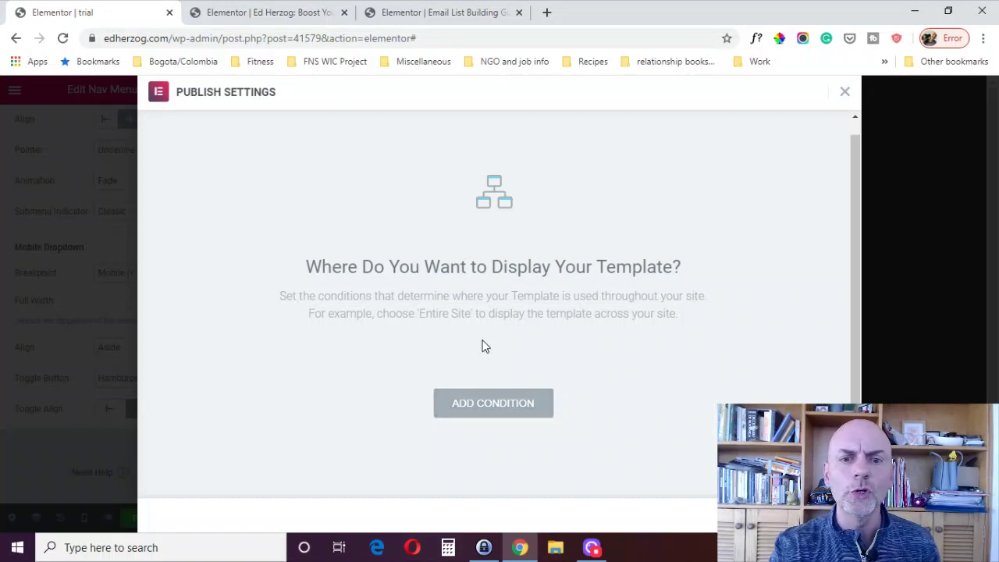
{"action": "left_click", "coordinate": [469, 404]}
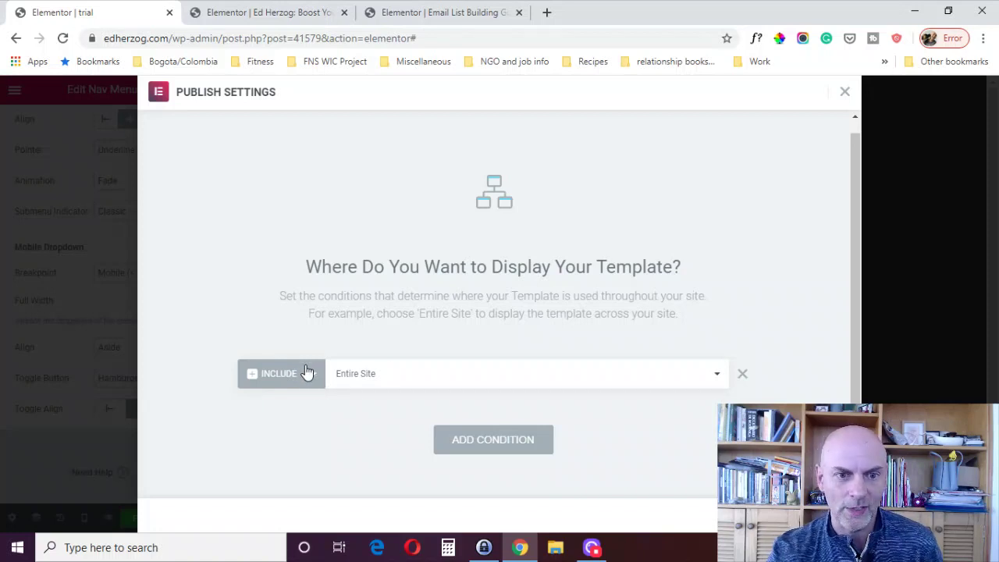
Narrow the include condition to Singular > Posts, keeping all posts
{"action": "left_click", "coordinate": [379, 381]}
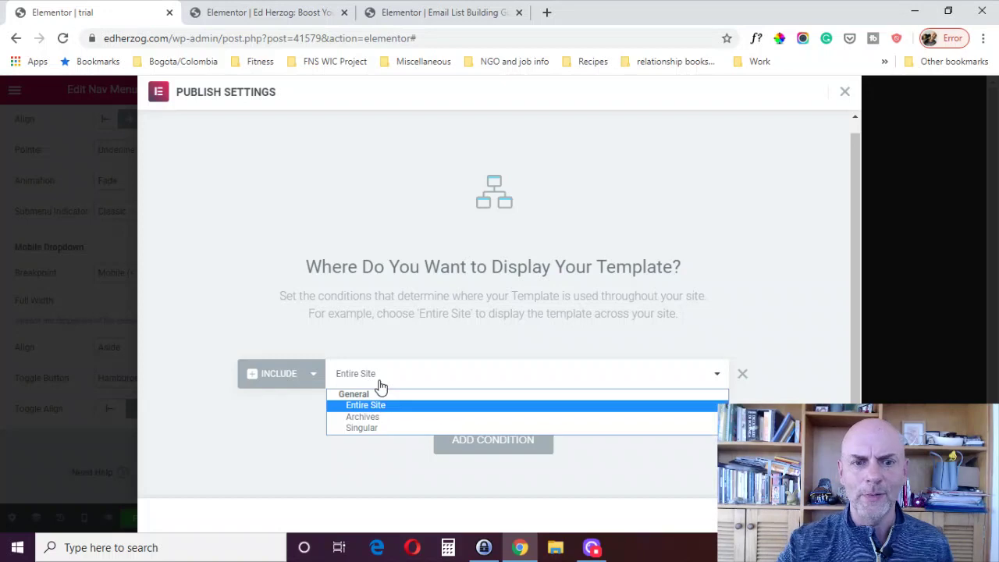
{"action": "left_click", "coordinate": [366, 429]}
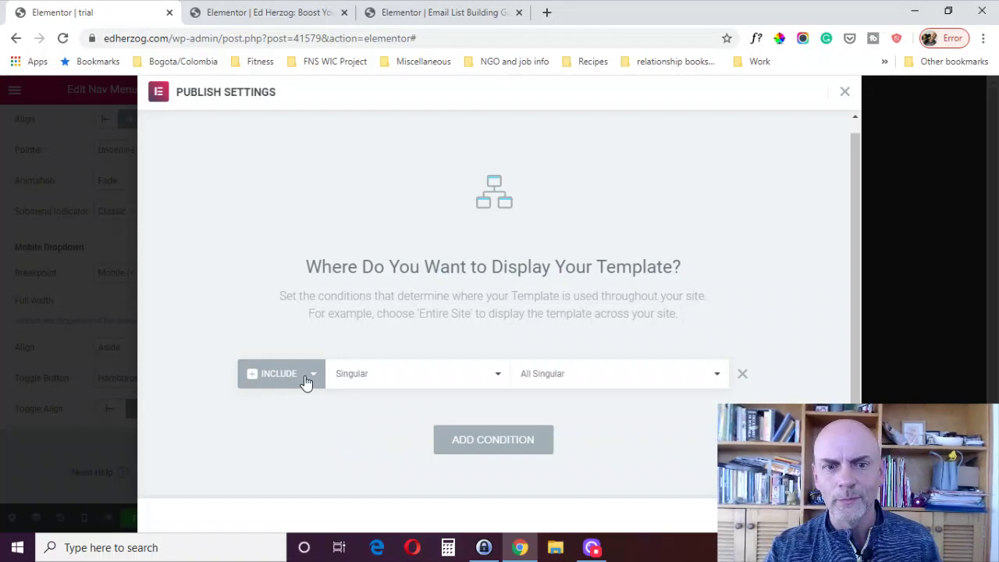
{"action": "left_click", "coordinate": [557, 379]}
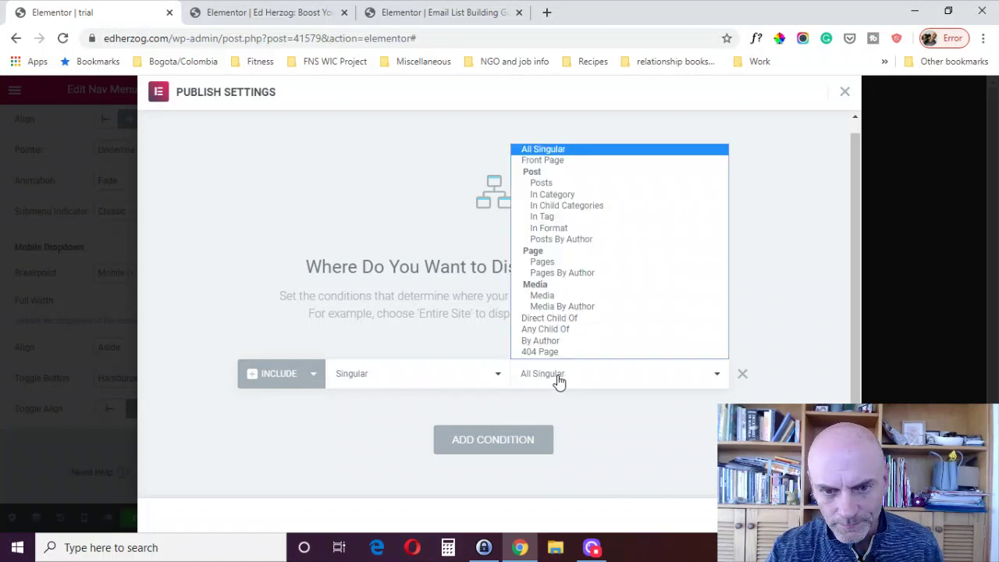
{"action": "left_click", "coordinate": [600, 184]}
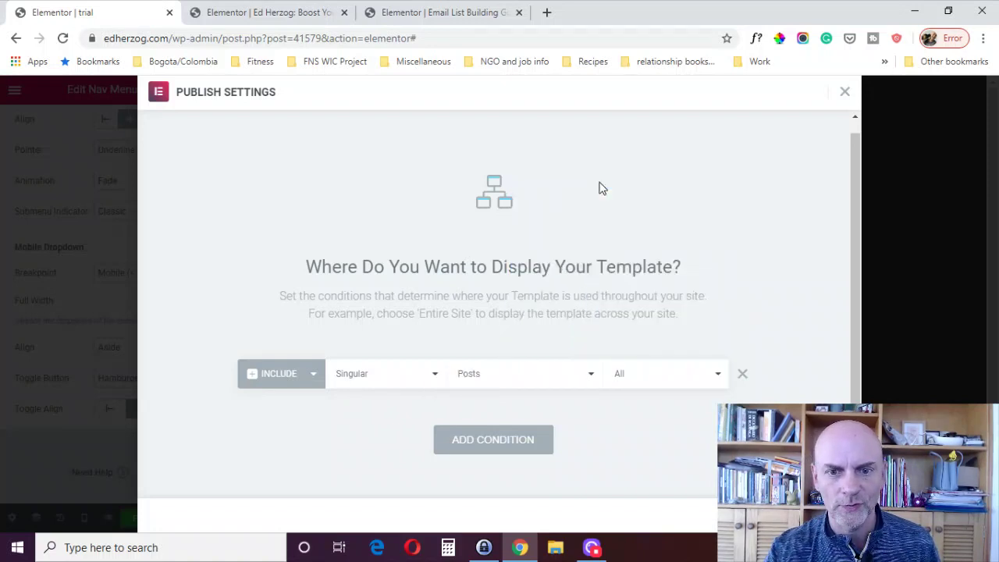
{"action": "left_click", "coordinate": [685, 377]}
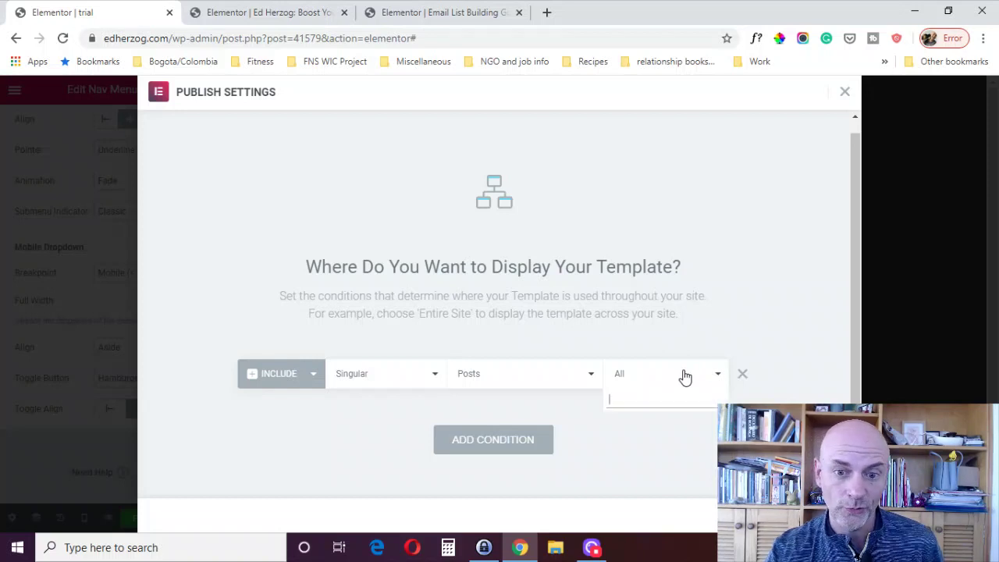
{"action": "left_click", "coordinate": [512, 408]}
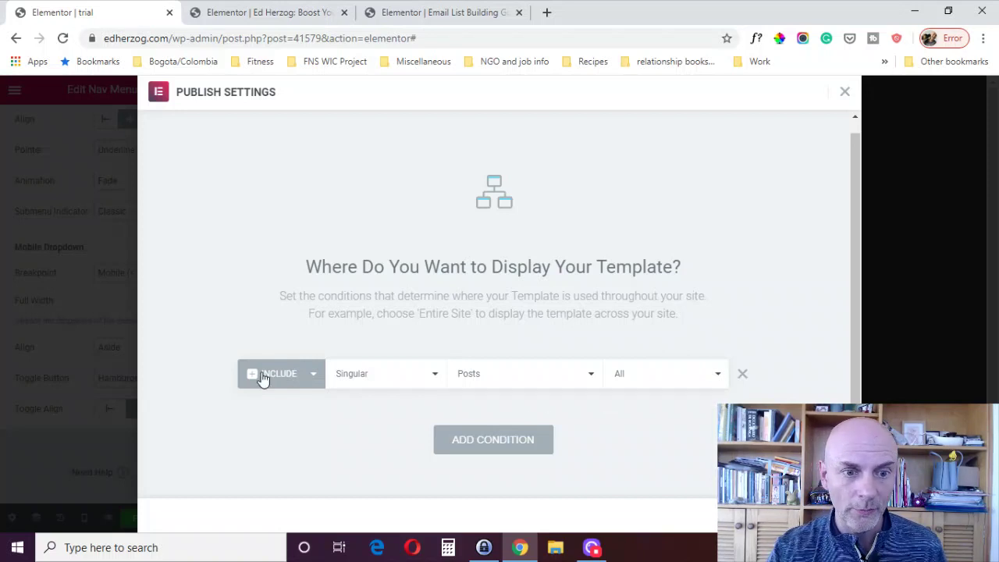
Add an Exclude > Singular > All pages condition, then move to the Ed Herzog page editor
{"action": "left_click", "coordinate": [471, 443]}
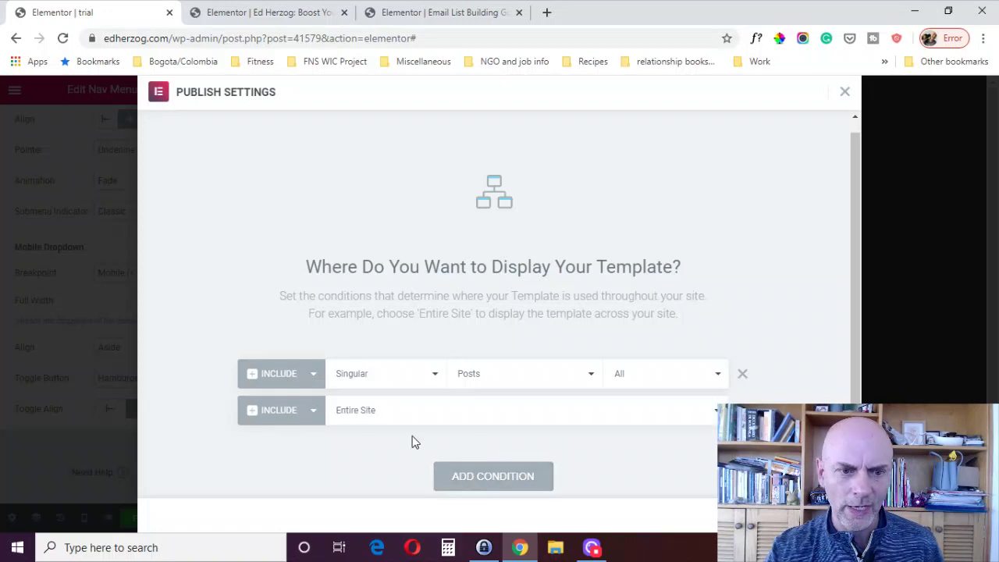
{"action": "left_click", "coordinate": [320, 414]}
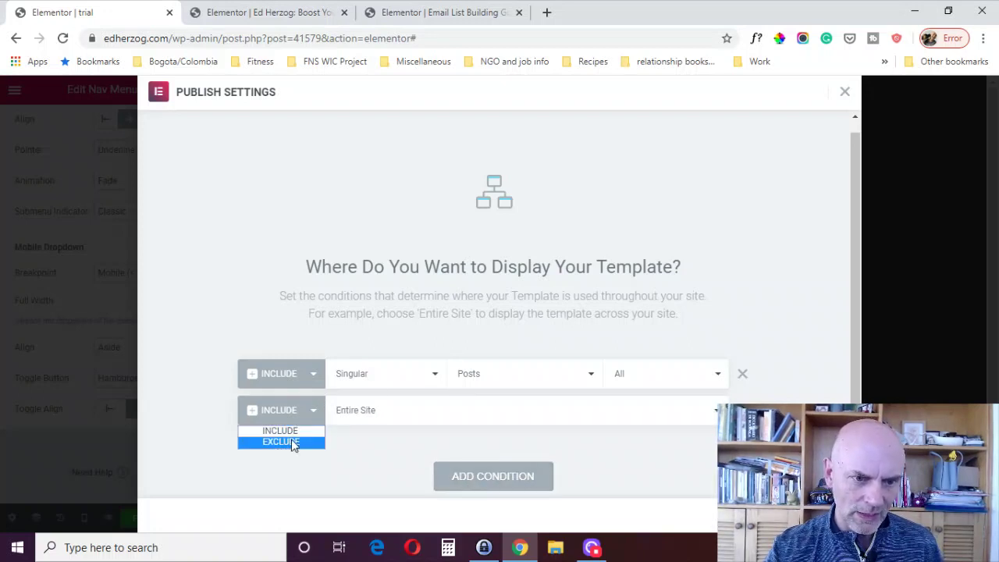
{"action": "left_click", "coordinate": [291, 439]}
{"action": "left_click", "coordinate": [430, 414]}
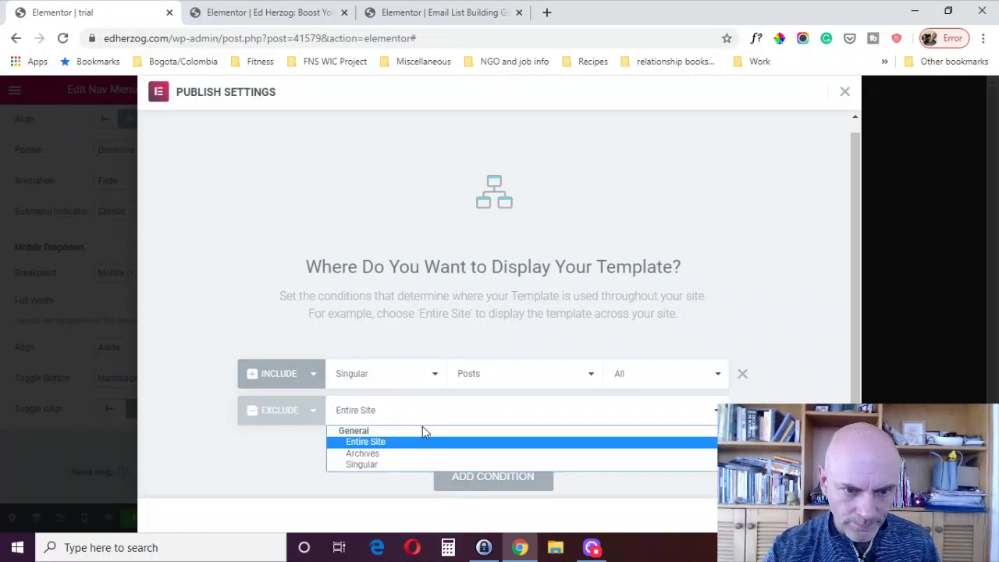
{"action": "left_click", "coordinate": [401, 465]}
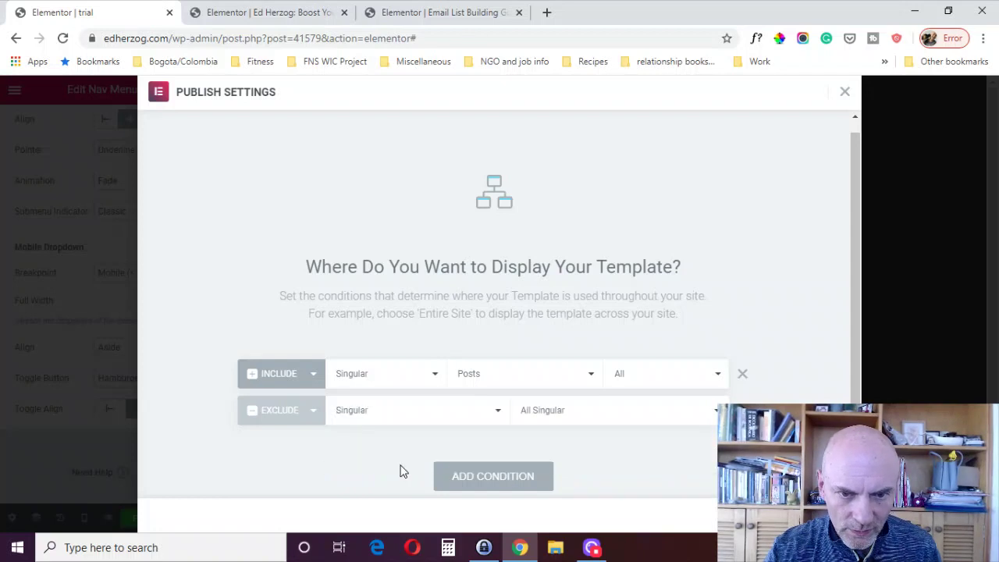
{"action": "left_click", "coordinate": [572, 414]}
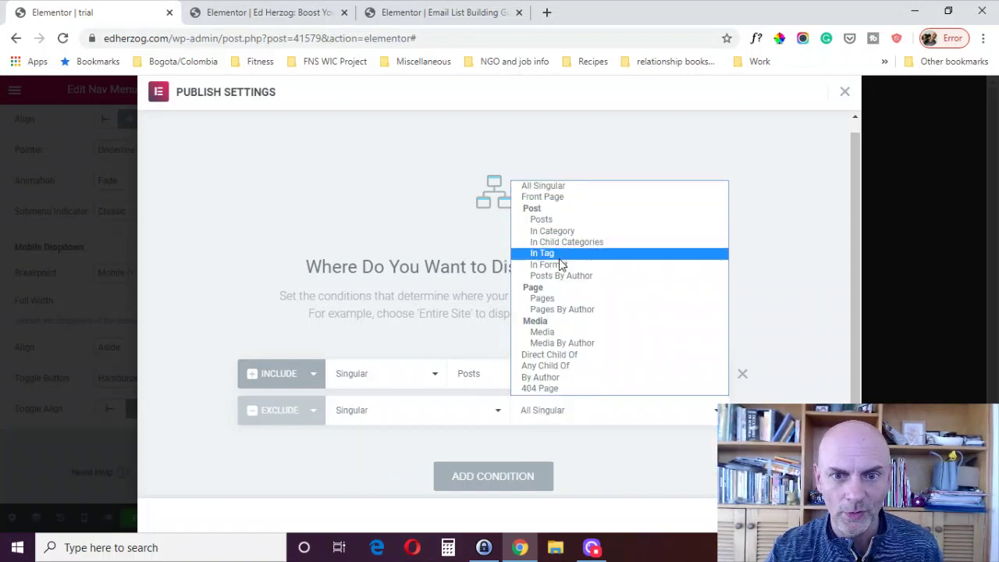
{"action": "left_click", "coordinate": [546, 299]}
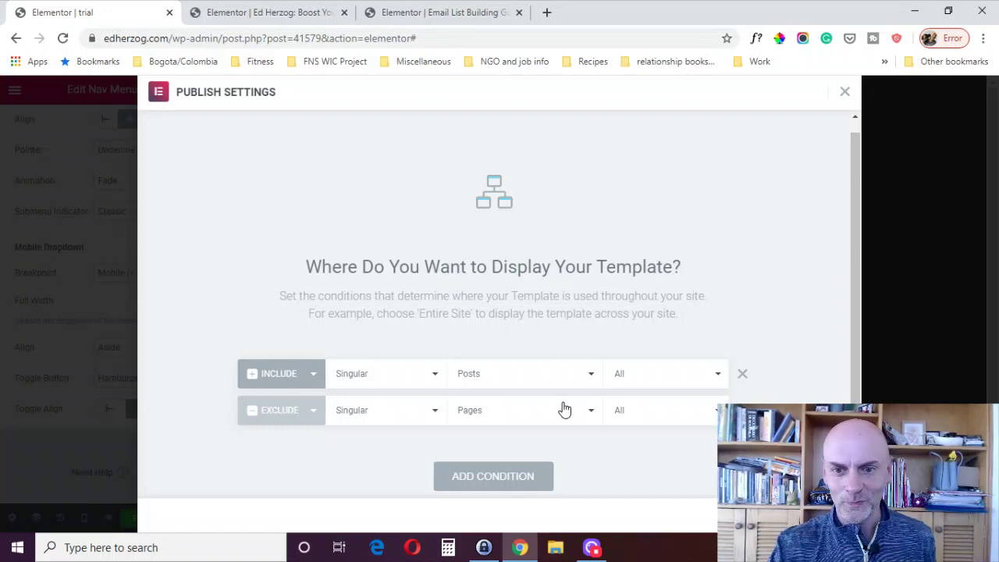
{"action": "left_click", "coordinate": [638, 420]}
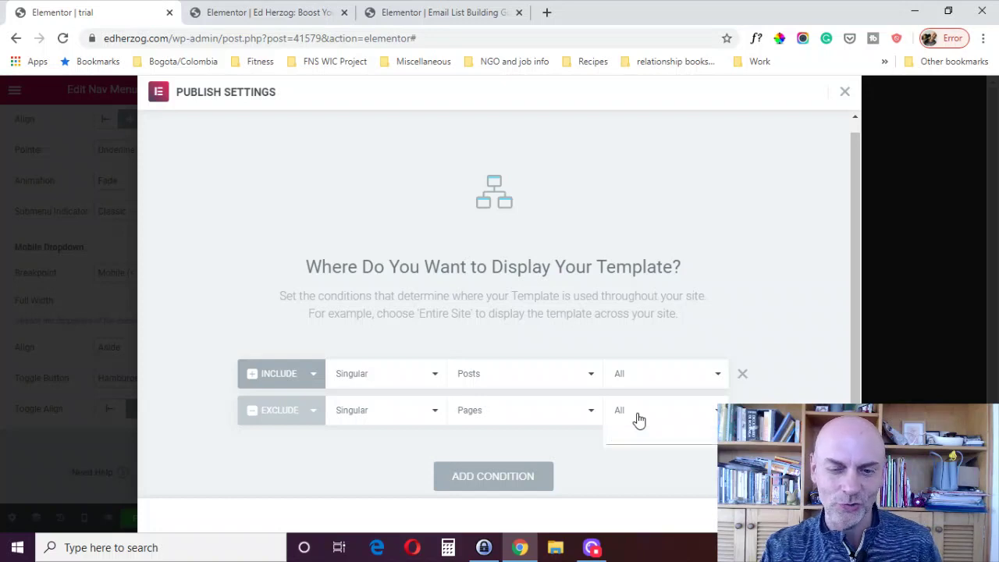
{"action": "left_click", "coordinate": [639, 420]}
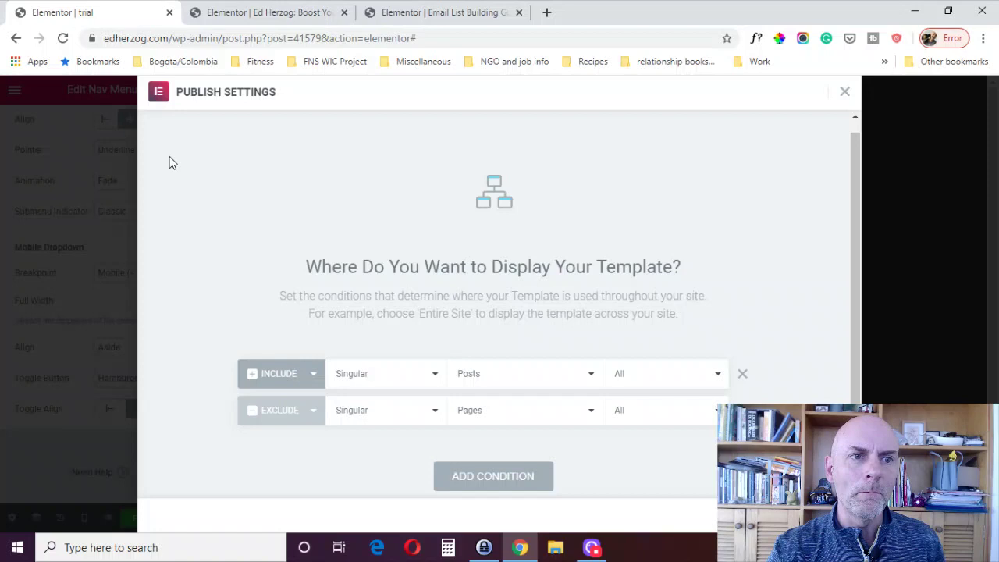
{"action": "left_click", "coordinate": [239, 14]}
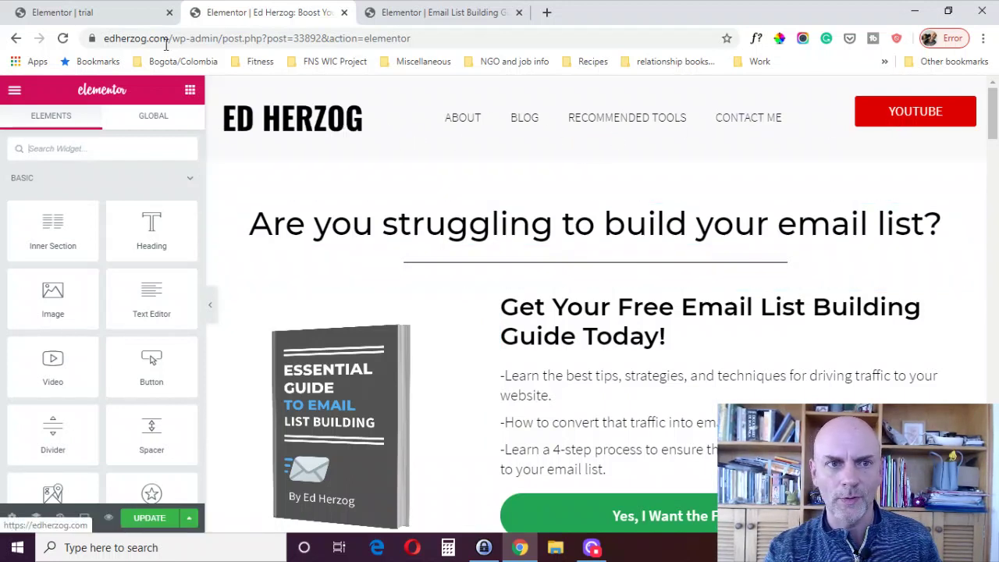
Set the Ed Herzog page's Page Layout to Elementor Canvas
{"action": "left_click", "coordinate": [11, 519]}
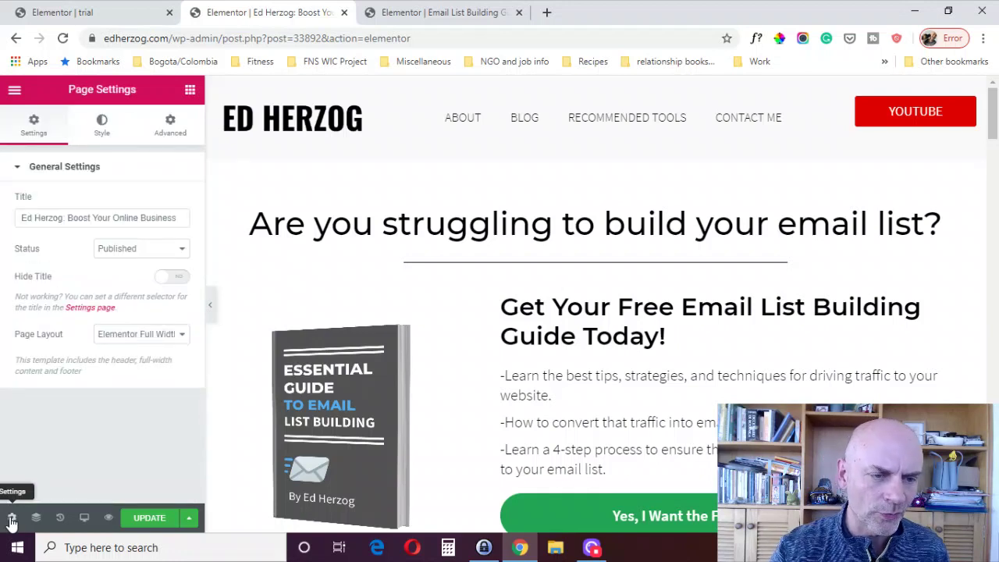
{"action": "left_click", "coordinate": [137, 336]}
{"action": "left_click", "coordinate": [134, 360]}
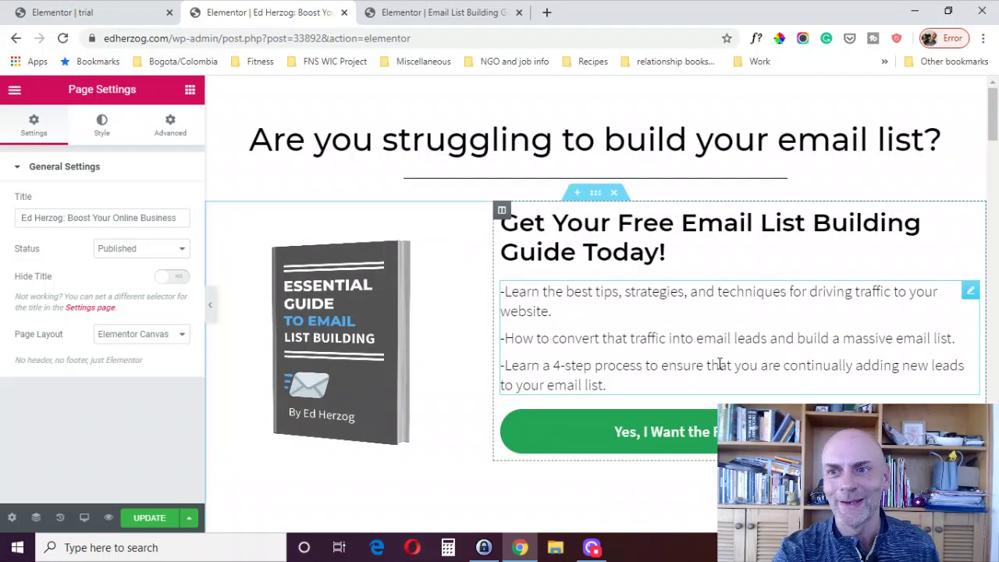
{"action": "left_click_drag", "start_coordinate": [995, 146], "coordinate": [990, 82]}
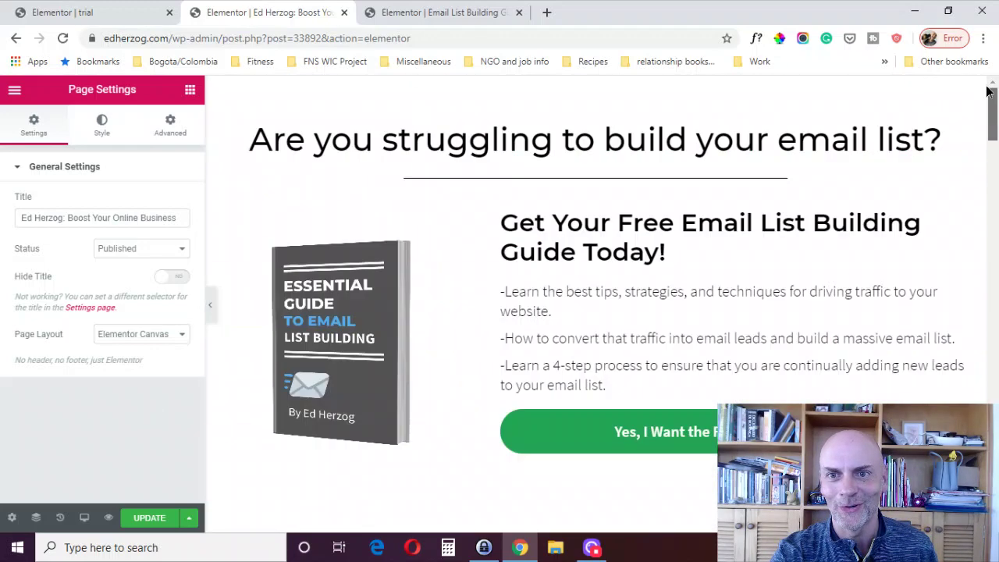
Switch the Ed Herzog page layout to Elementor Full Width and scroll the preview to the top
{"action": "left_click", "coordinate": [152, 343]}
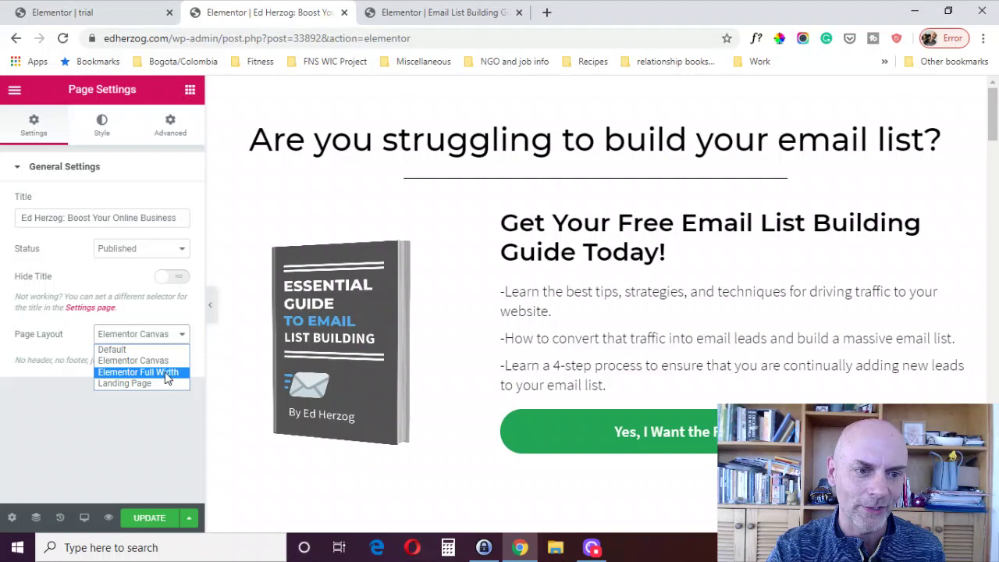
{"action": "left_click", "coordinate": [170, 373]}
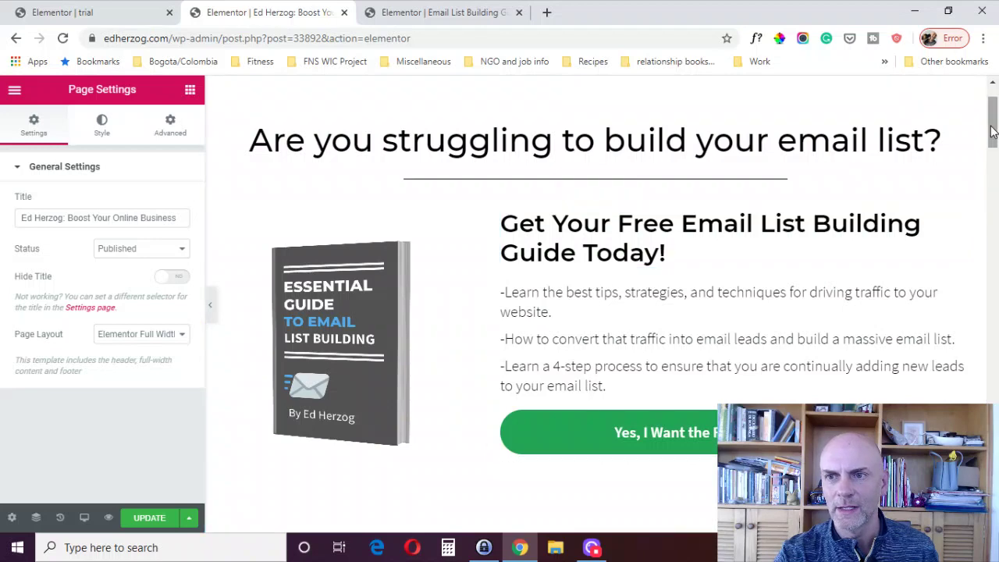
{"action": "scroll", "coordinate": [991, 133], "scroll_direction": "up", "scroll_amount": 1}
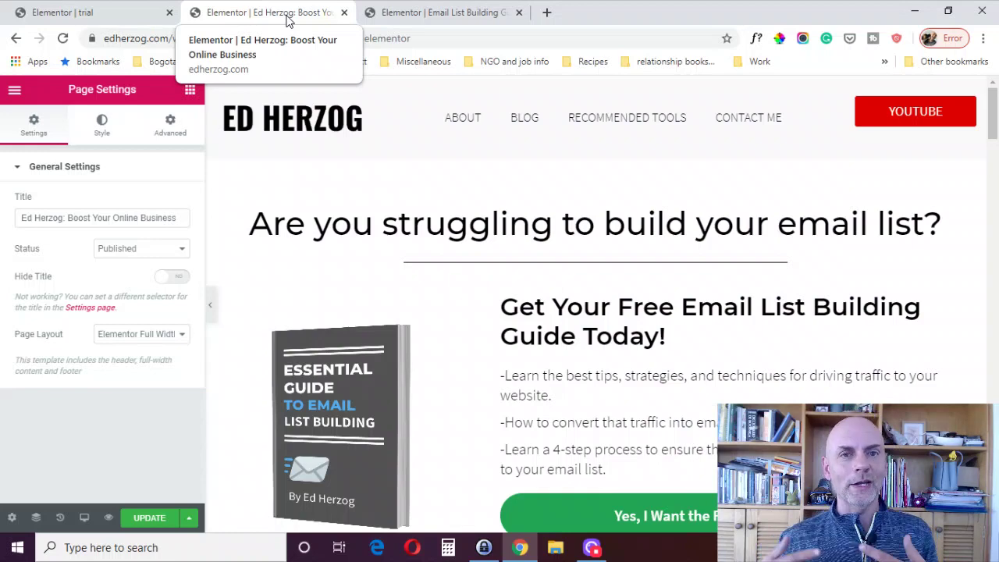
Bring up the Email List Building Guide page editor in the third browser tab
{"action": "left_click", "coordinate": [424, 16]}
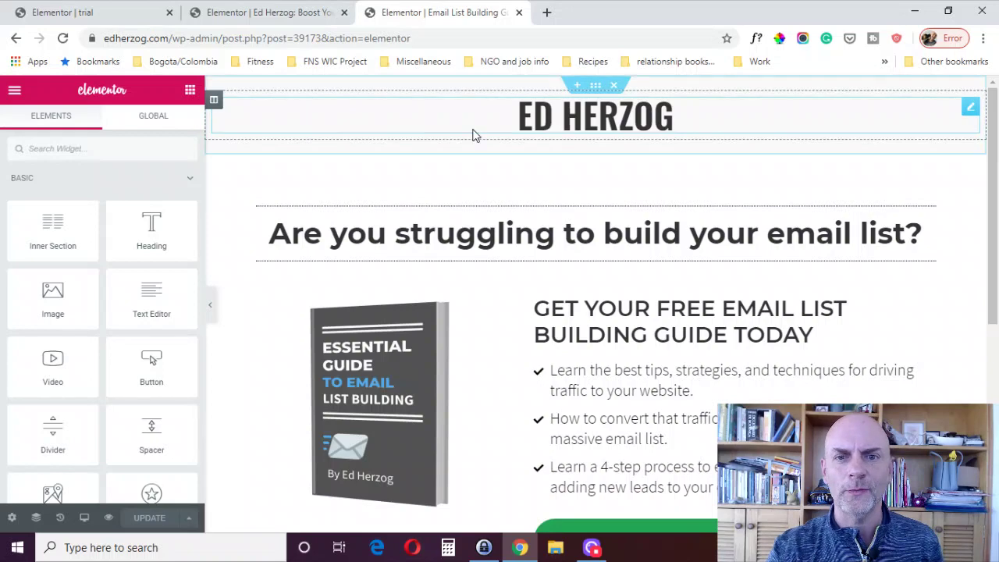
{"action": "left_click", "coordinate": [252, 19]}
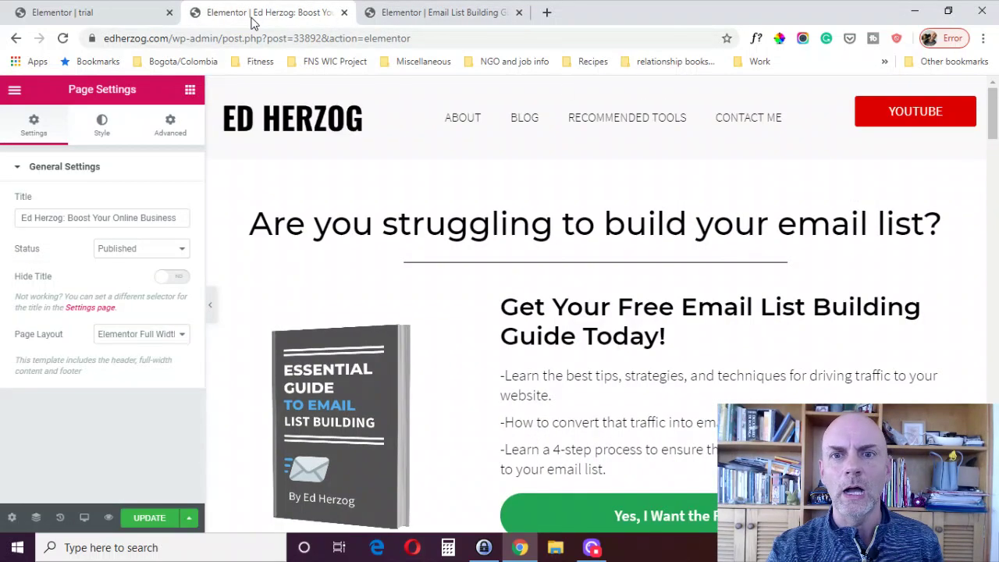
{"action": "left_click", "coordinate": [446, 16]}
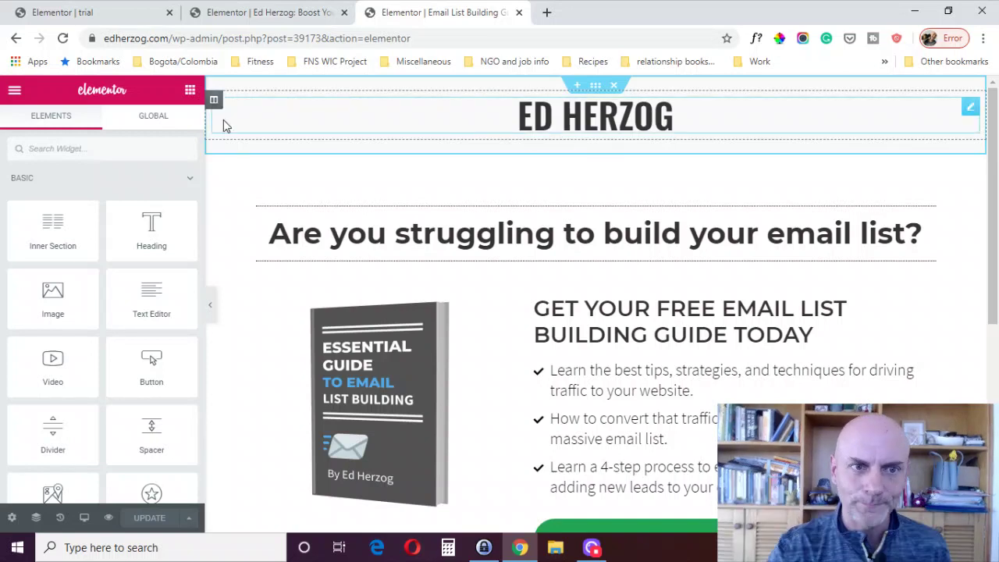
{"action": "right_click", "coordinate": [214, 109]}
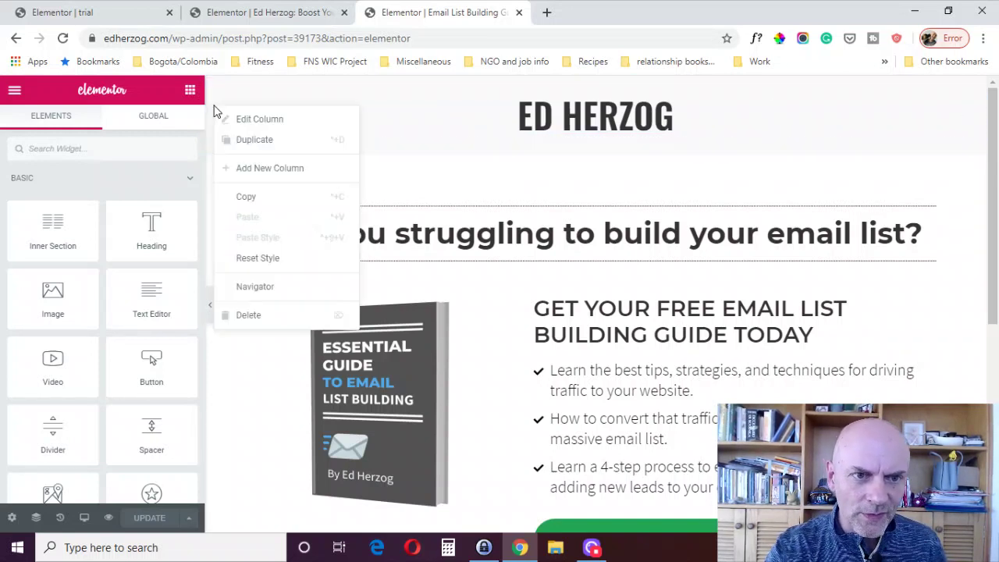
{"action": "left_click", "coordinate": [245, 141]}
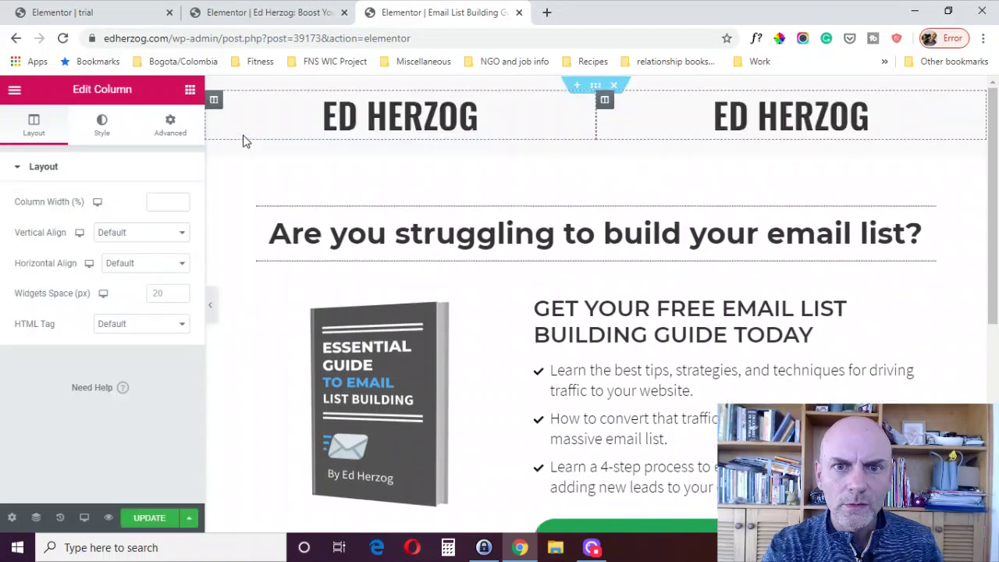
{"action": "right_click", "coordinate": [970, 113]}
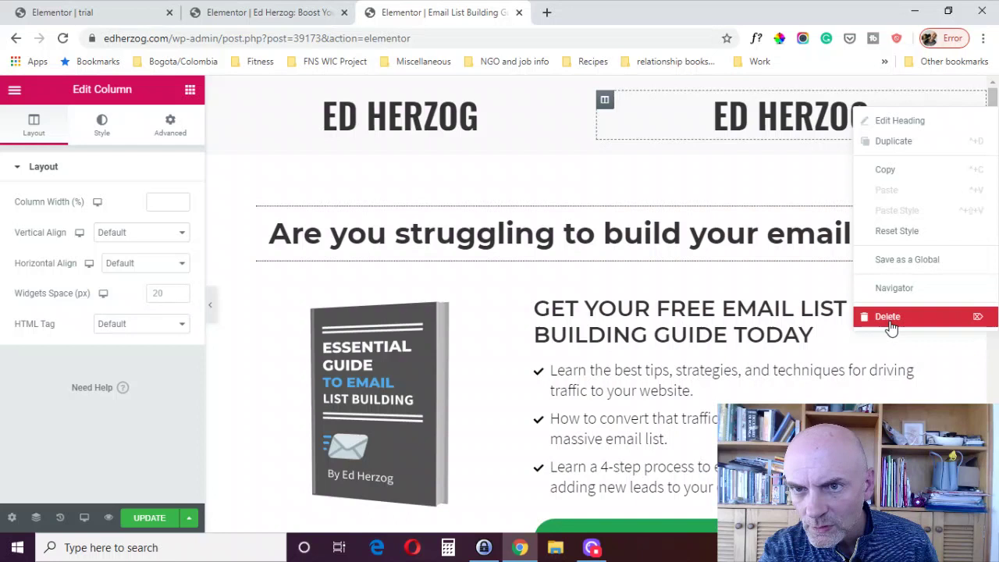
{"action": "left_click", "coordinate": [958, 316]}
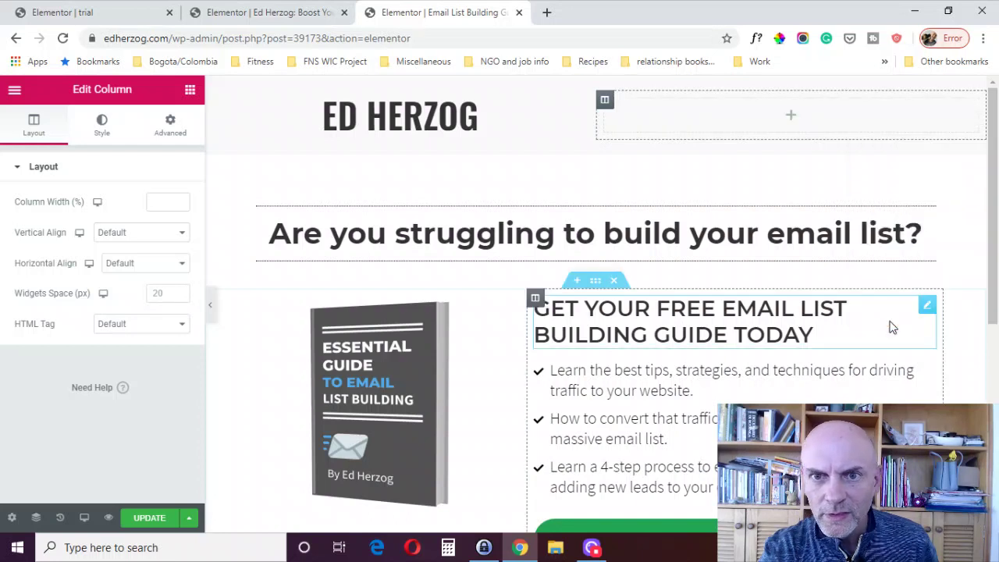
Add a Nav Menu widget to the empty right column and narrow the name column so the menu fits
{"action": "left_click", "coordinate": [191, 91]}
{"action": "left_click", "coordinate": [88, 148]}
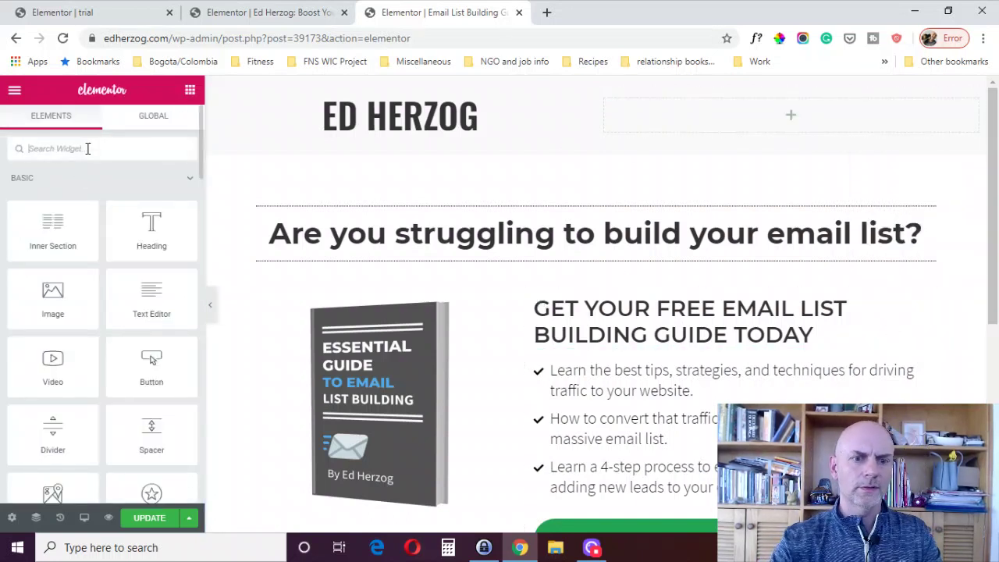
{"action": "type", "text": "nav"}
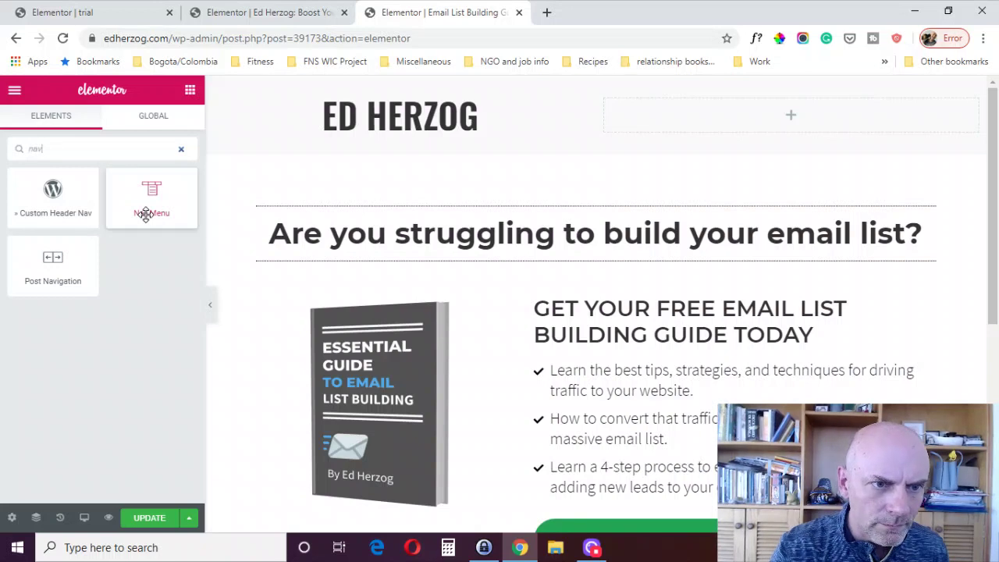
{"action": "left_click_drag", "start_coordinate": [147, 204], "coordinate": [762, 136]}
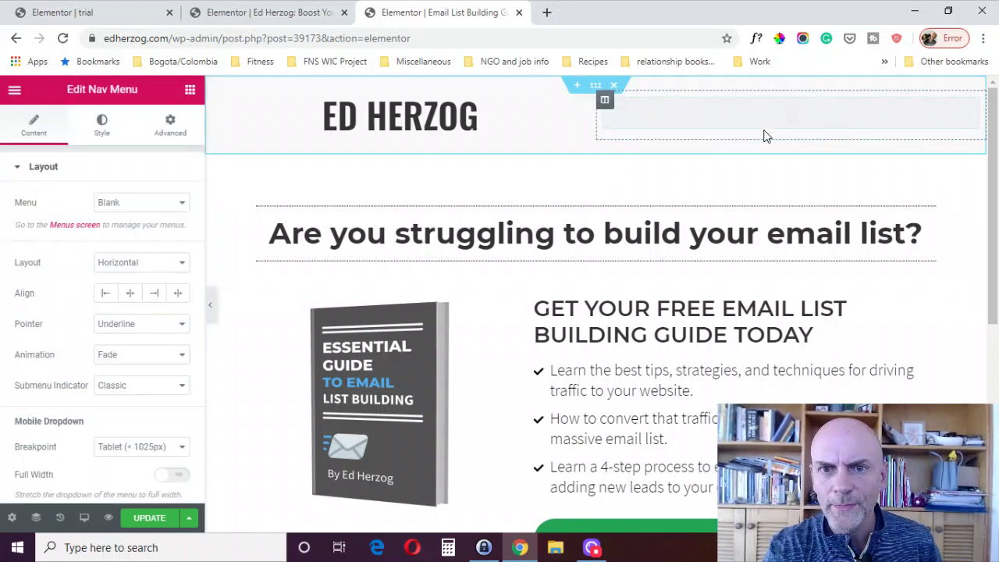
{"action": "left_click_drag", "start_coordinate": [597, 122], "coordinate": [473, 125]}
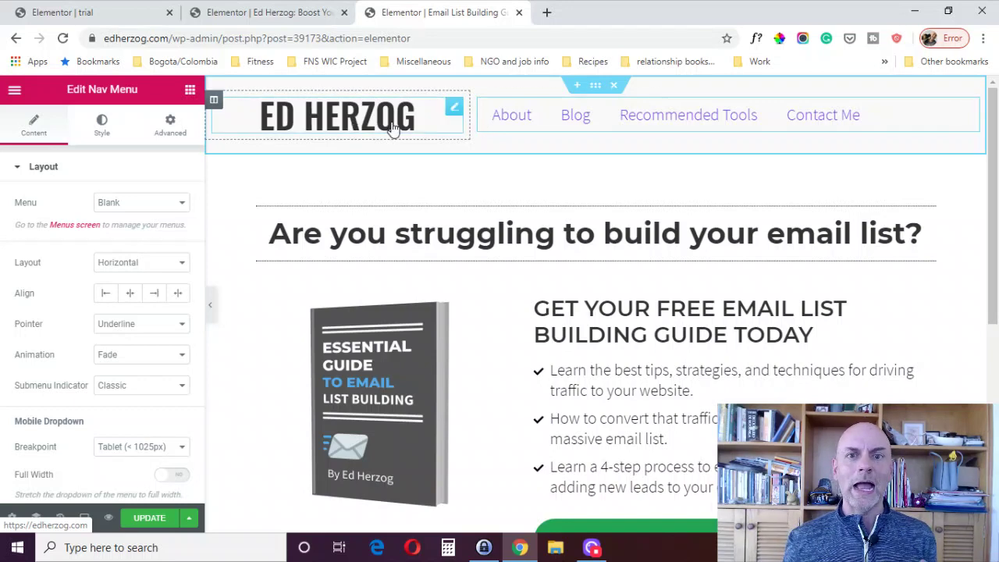
Save the ED HERZOG header section to the library as 'header template'
{"action": "right_click", "coordinate": [576, 89]}
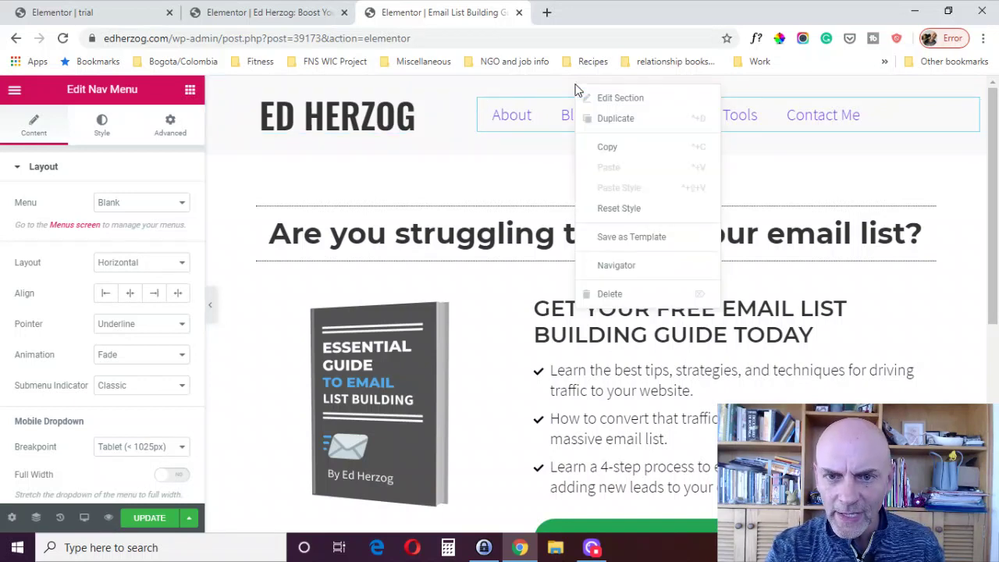
{"action": "left_click", "coordinate": [625, 238]}
{"action": "left_click", "coordinate": [395, 352]}
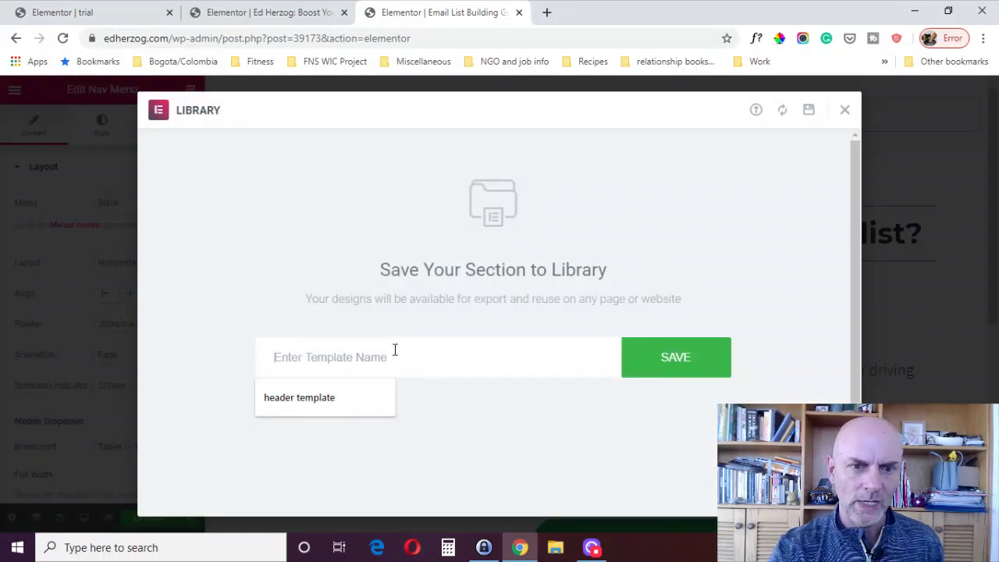
{"action": "left_click", "coordinate": [318, 402]}
{"action": "left_click", "coordinate": [669, 360]}
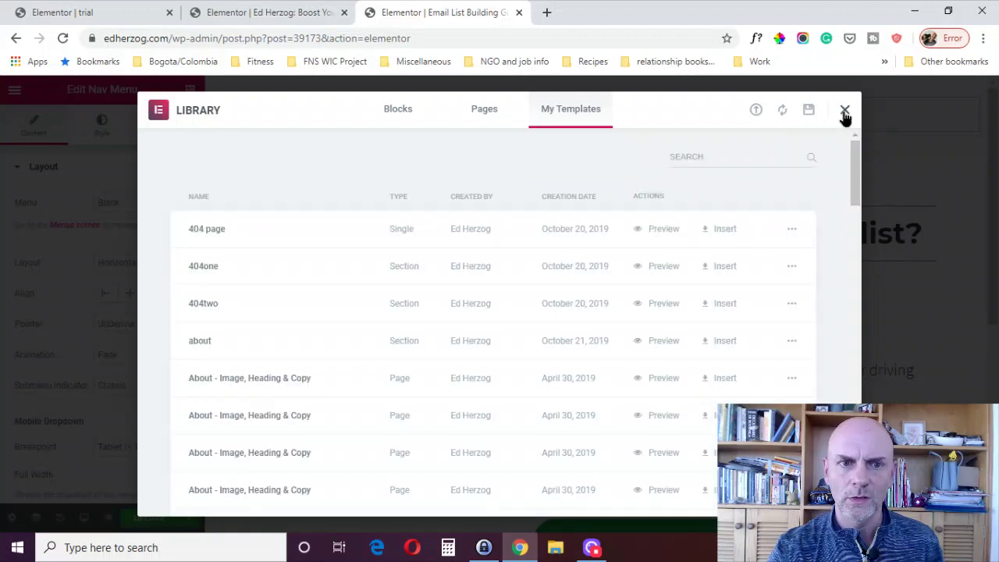
{"action": "left_click", "coordinate": [844, 110]}
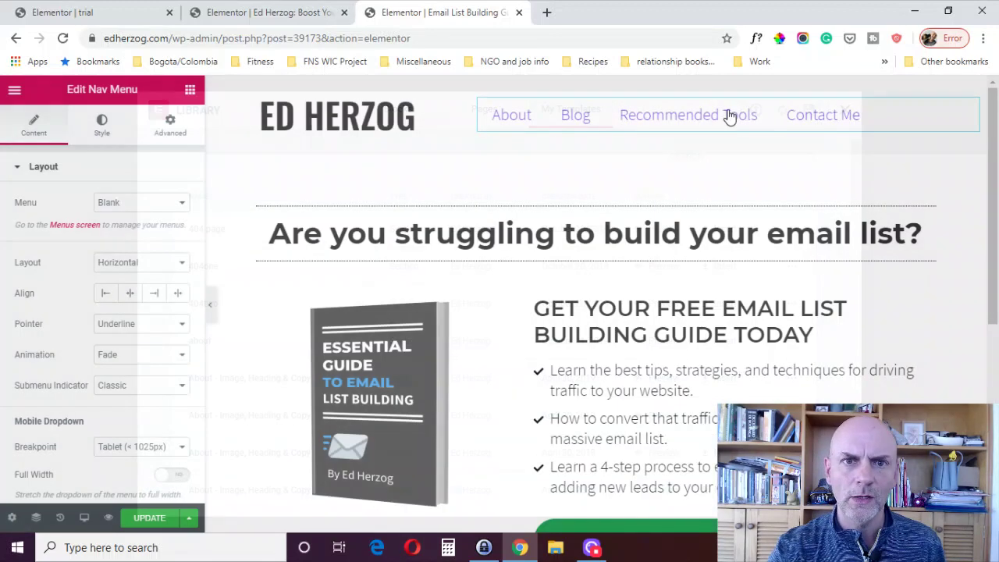
{"action": "left_click", "coordinate": [520, 38]}
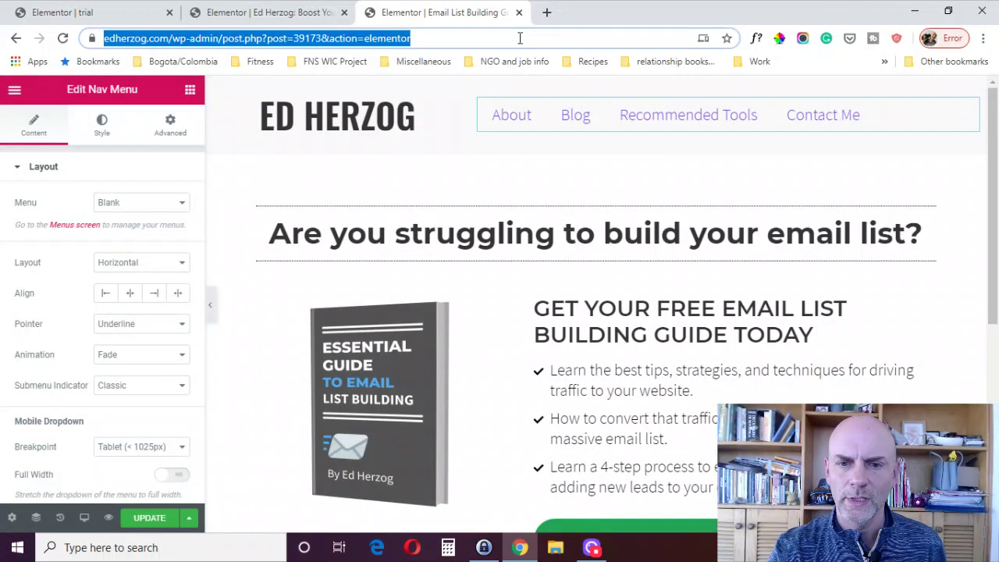
Reload the editor without saving, restoring the plain centred ED HERZOG heading
{"action": "key", "text": "Return"}
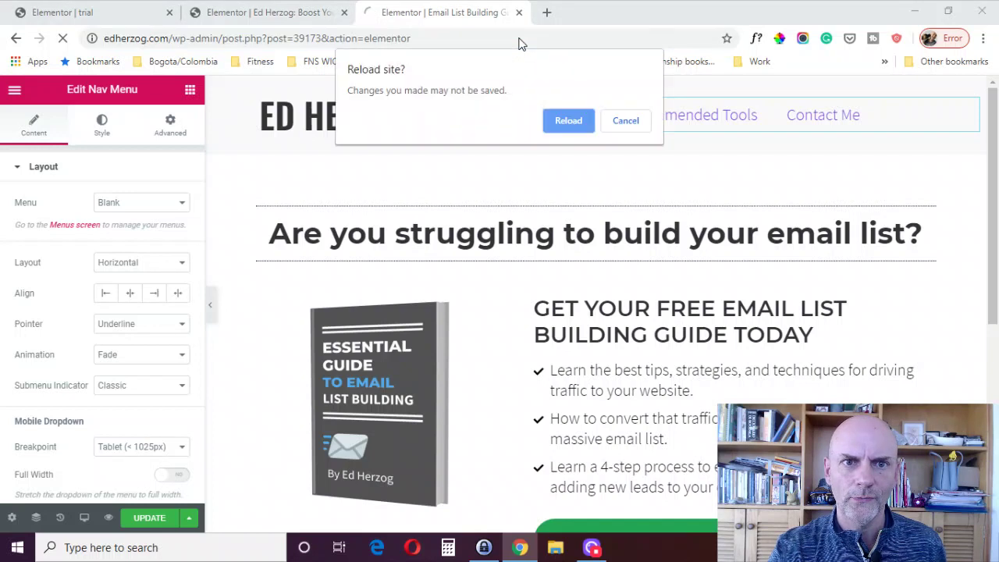
{"action": "left_click", "coordinate": [569, 121]}
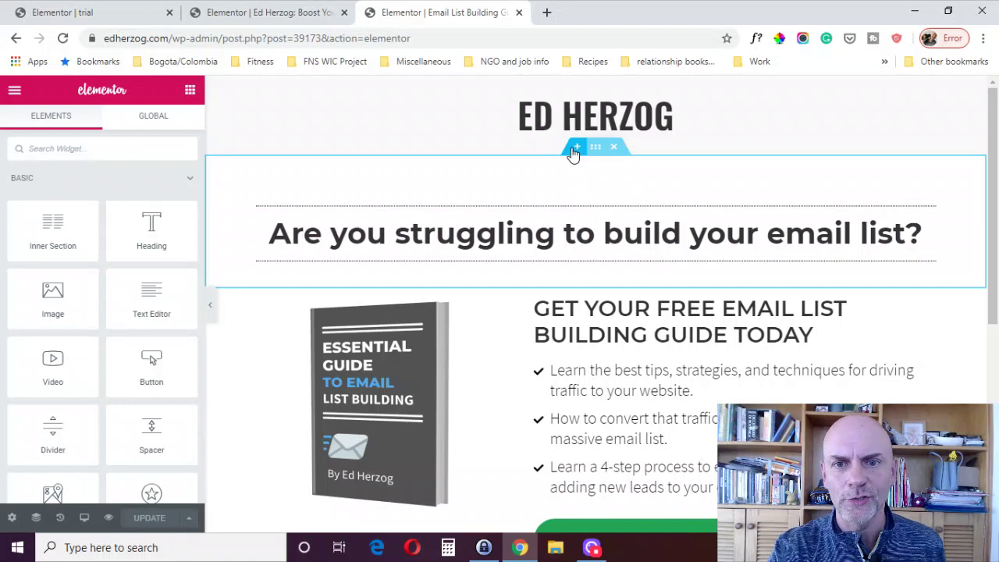
Insert the newest 'header template' from My Templates, sorted by creation date, declining its document settings
{"action": "left_click", "coordinate": [574, 150]}
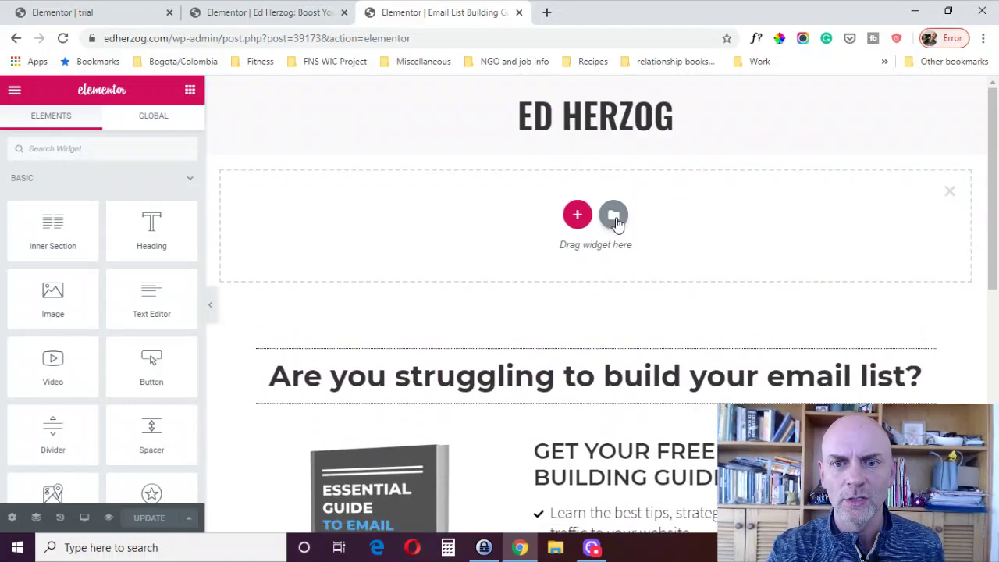
{"action": "left_click", "coordinate": [614, 215]}
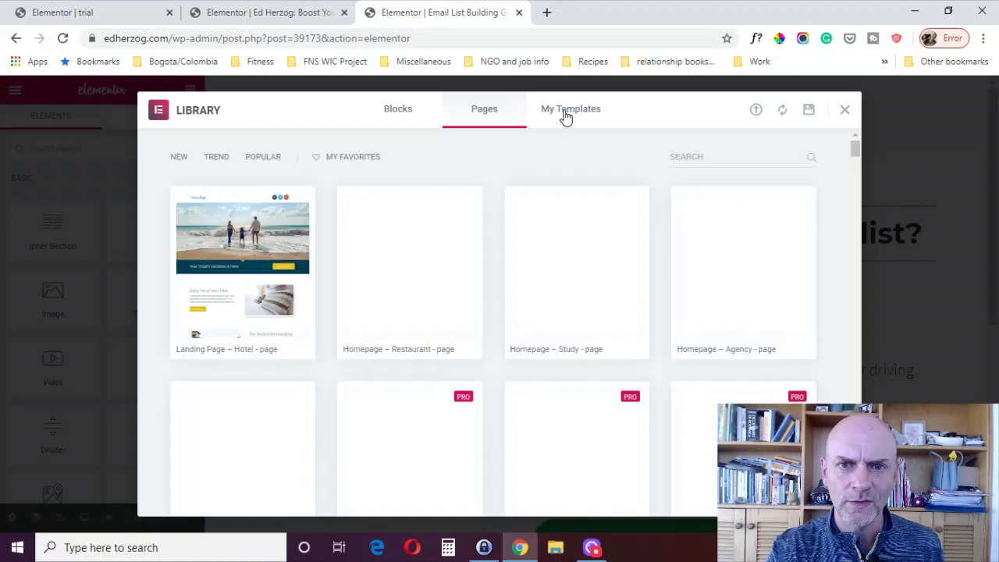
{"action": "left_click", "coordinate": [566, 114]}
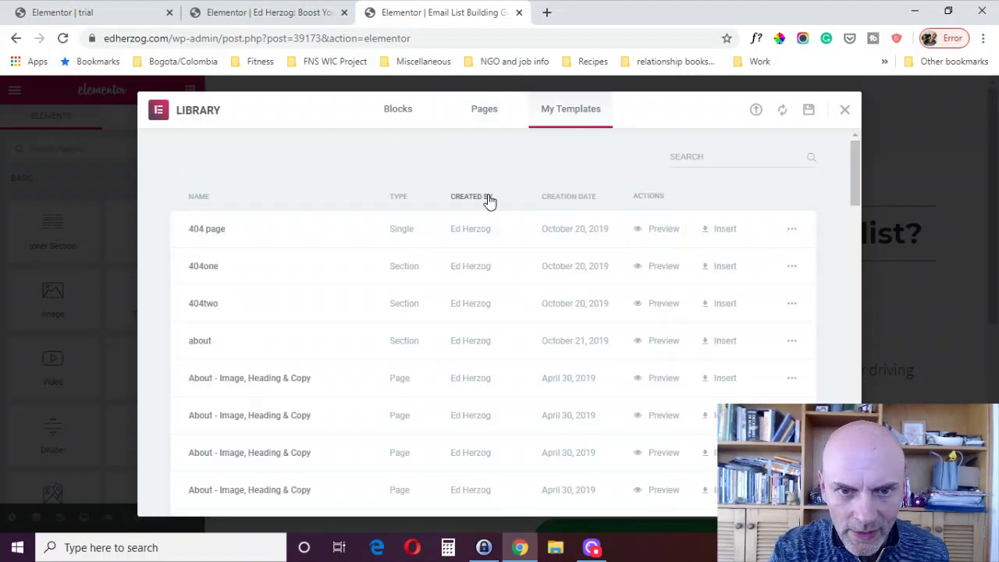
{"action": "left_click", "coordinate": [559, 198]}
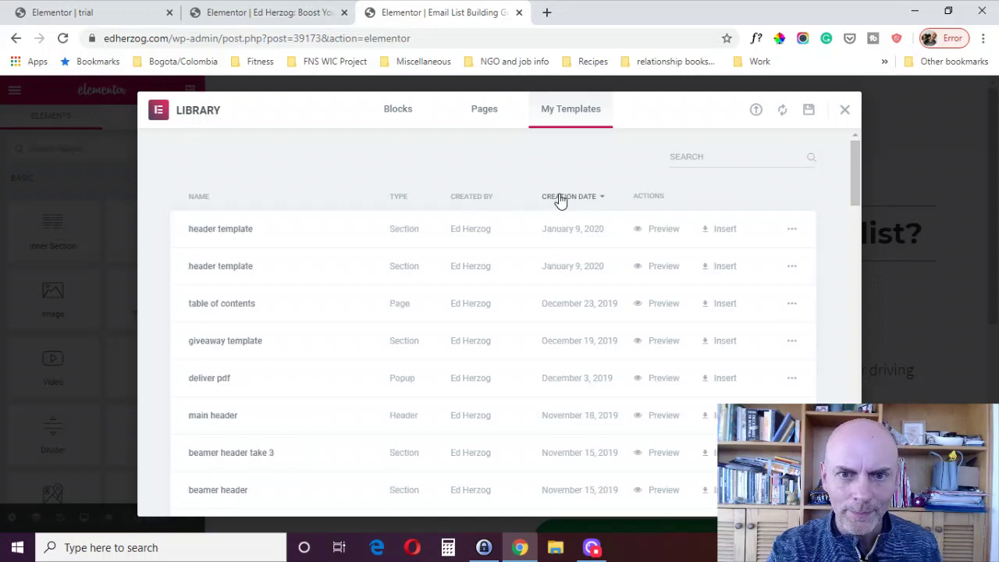
{"action": "left_click", "coordinate": [718, 233]}
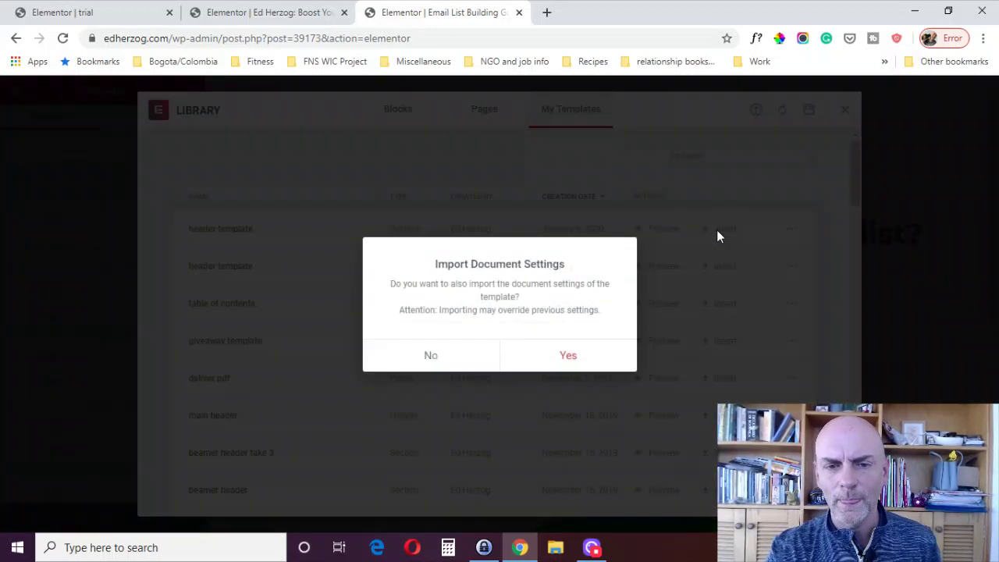
{"action": "left_click", "coordinate": [430, 358]}
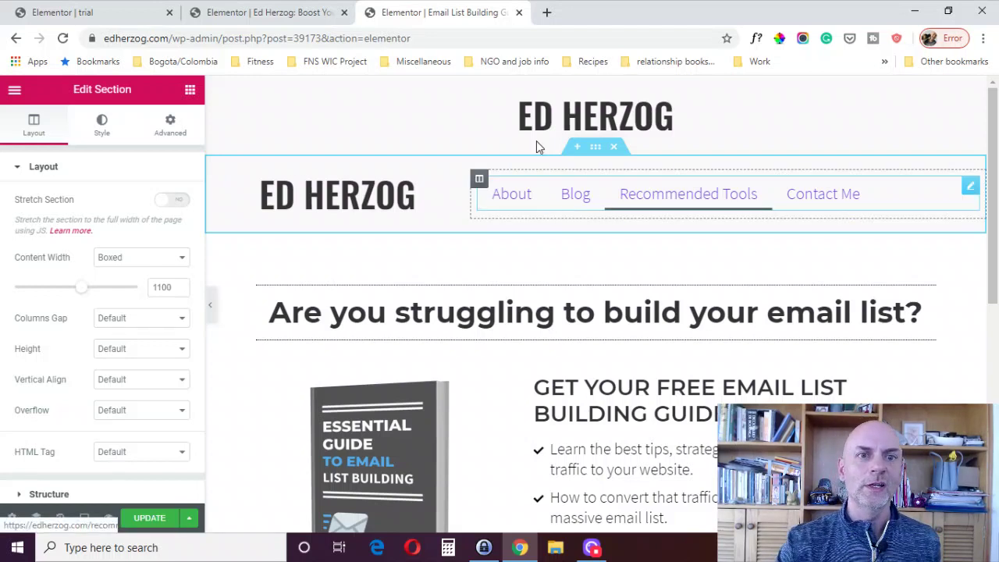
{"action": "left_click", "coordinate": [107, 11]}
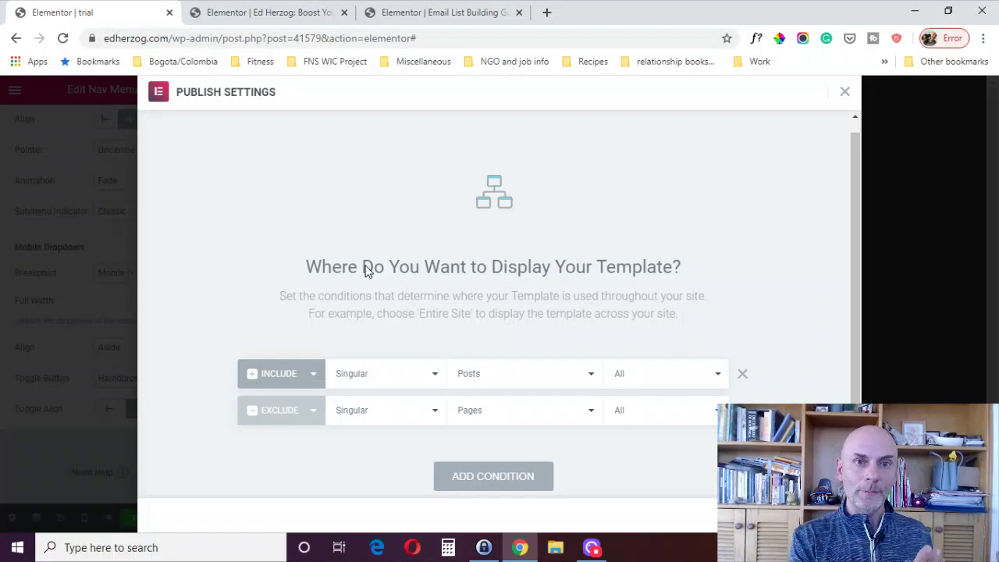
{"action": "left_click", "coordinate": [430, 11]}
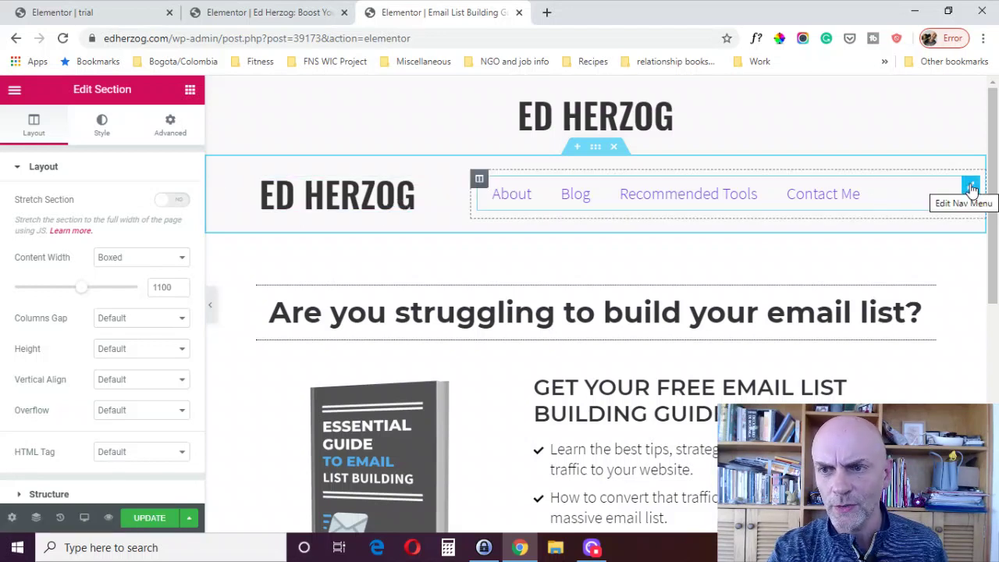
Save the header's nav menu widget as a global widget named 'header nav menu'
{"action": "right_click", "coordinate": [970, 188]}
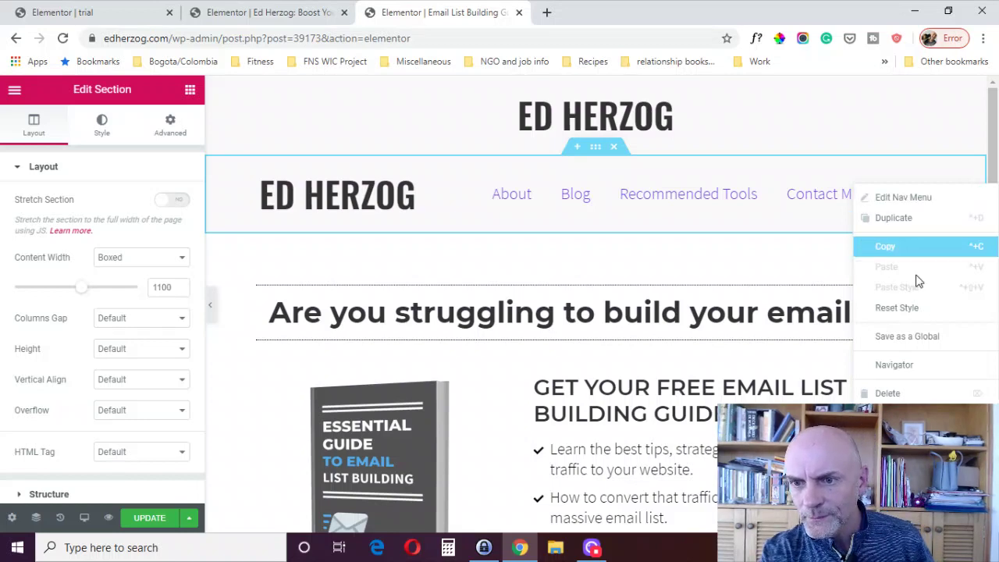
{"action": "left_click", "coordinate": [919, 336]}
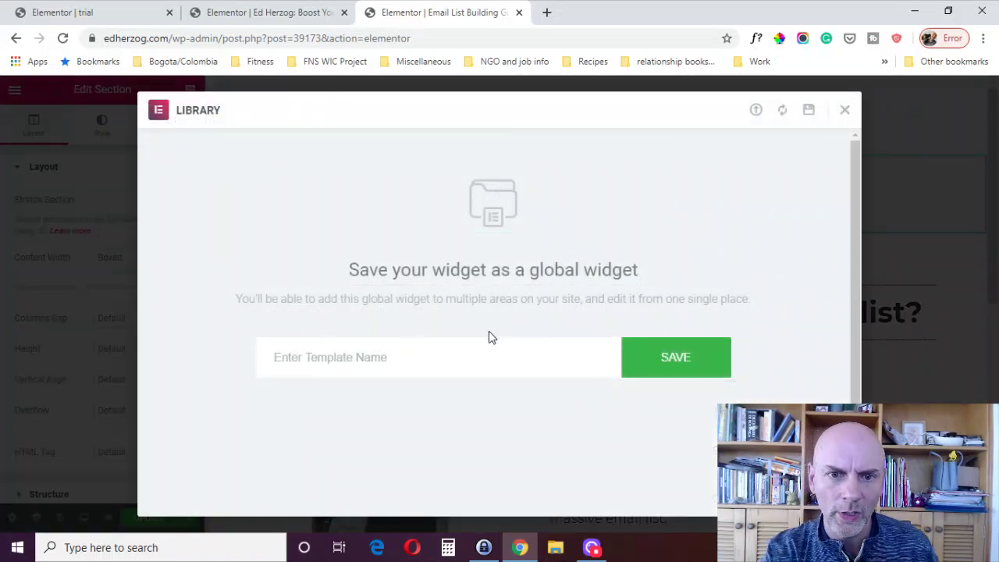
{"action": "left_click", "coordinate": [348, 356]}
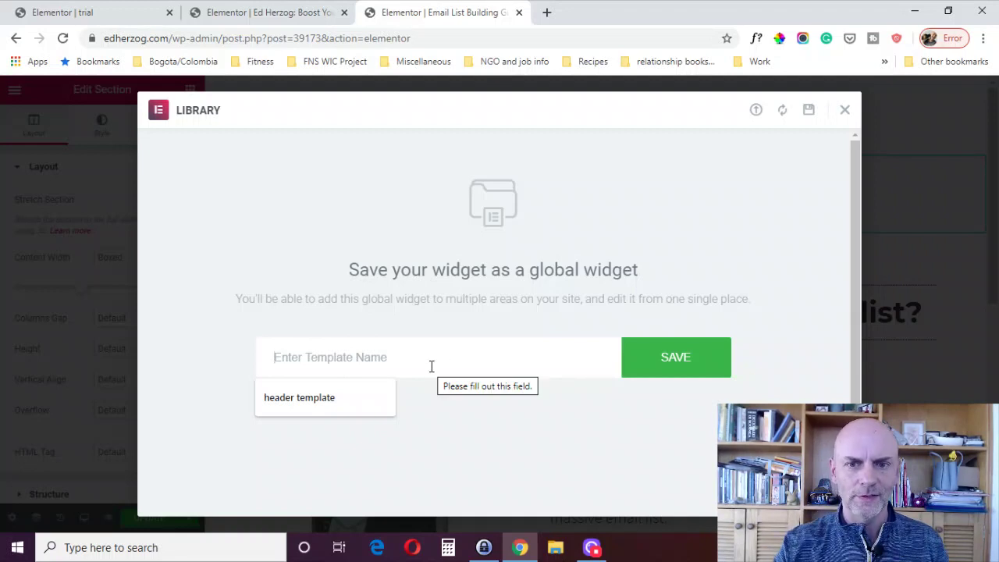
{"action": "type", "text": "heade"}
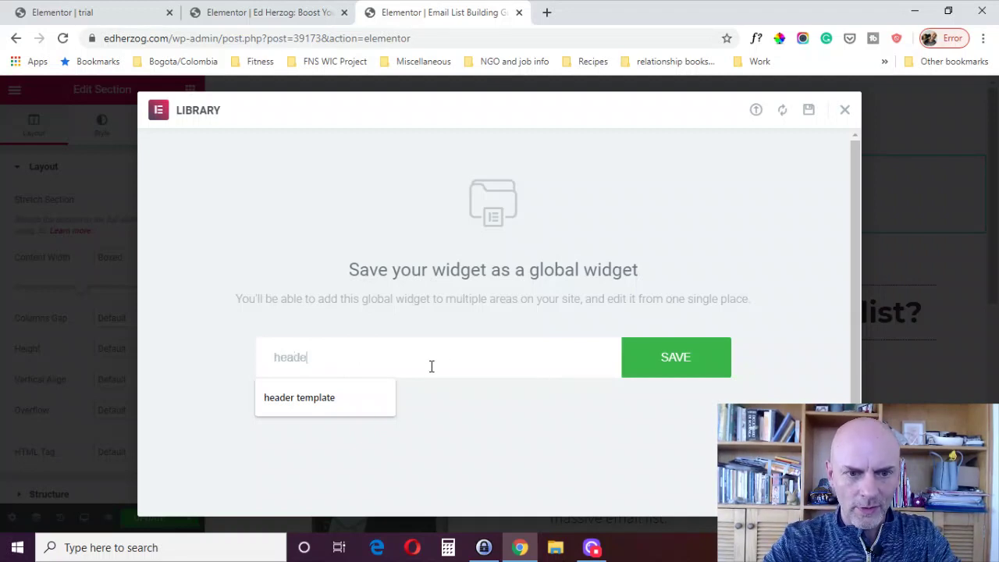
{"action": "type", "text": "r nav me"}
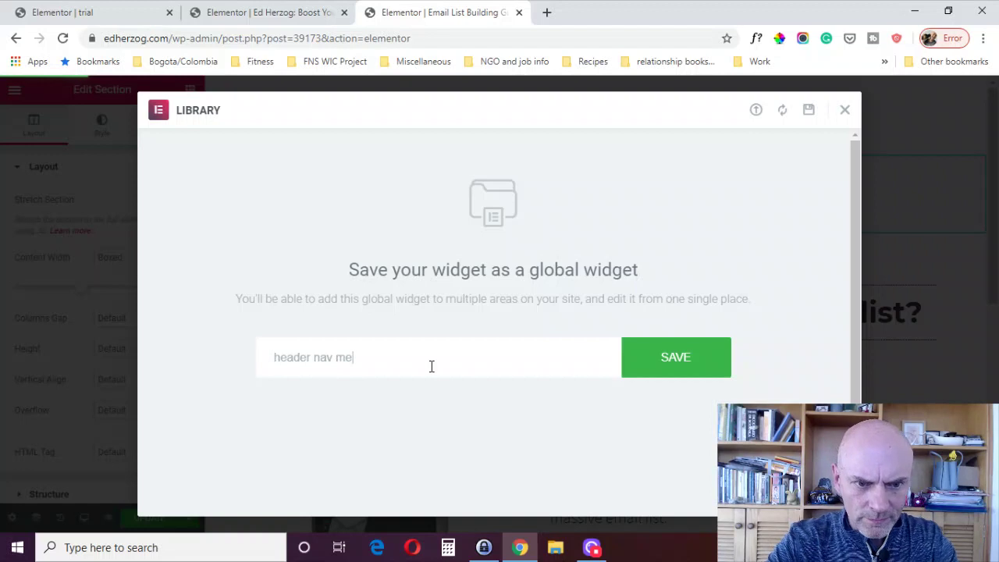
{"action": "type", "text": "n"}
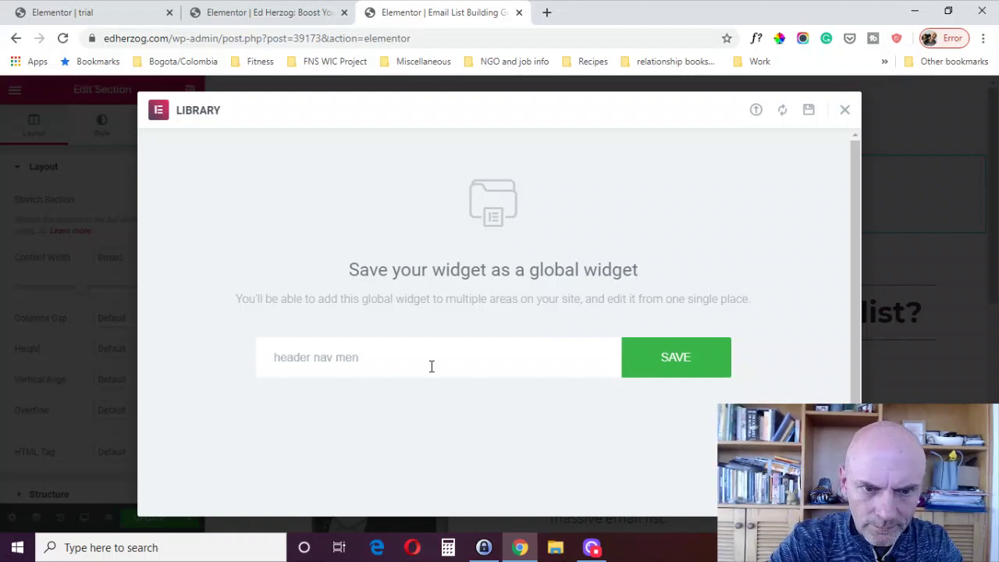
{"action": "type", "text": "u"}
{"action": "left_click", "coordinate": [664, 353]}
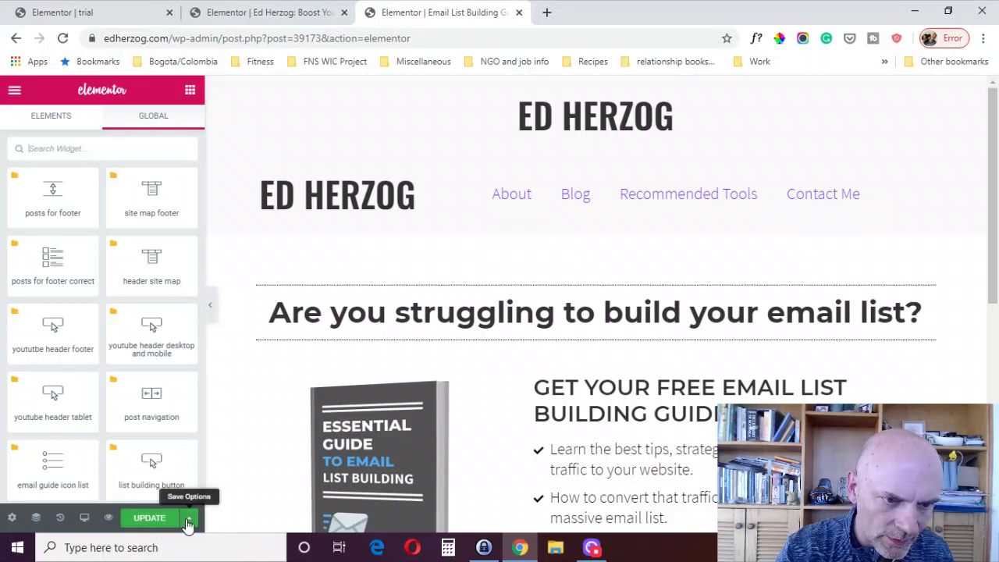
Update the page, drop the global 'header nav menu' widget under the top title, then return to the trial tab
{"action": "left_click", "coordinate": [156, 524]}
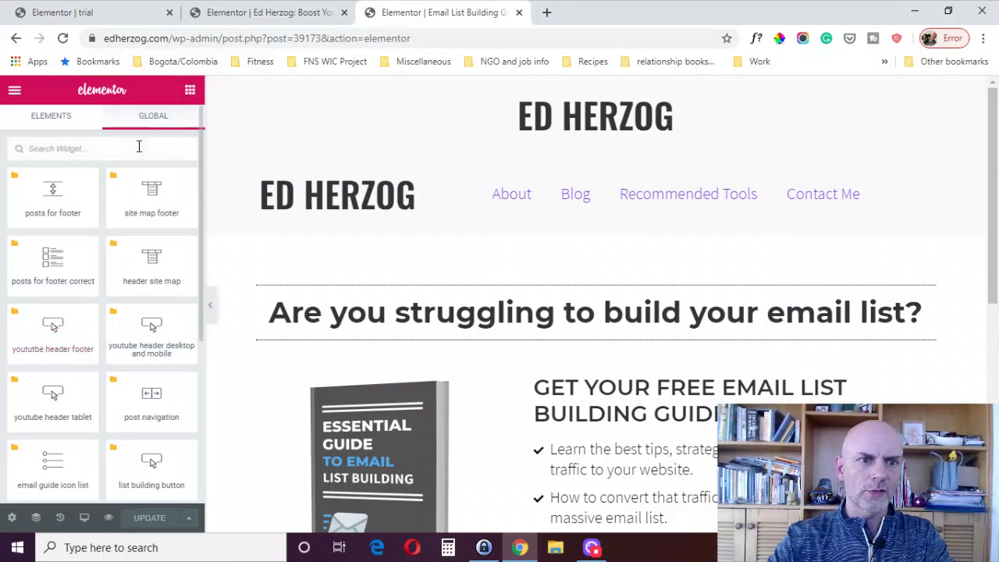
{"action": "type", "text": "header n"}
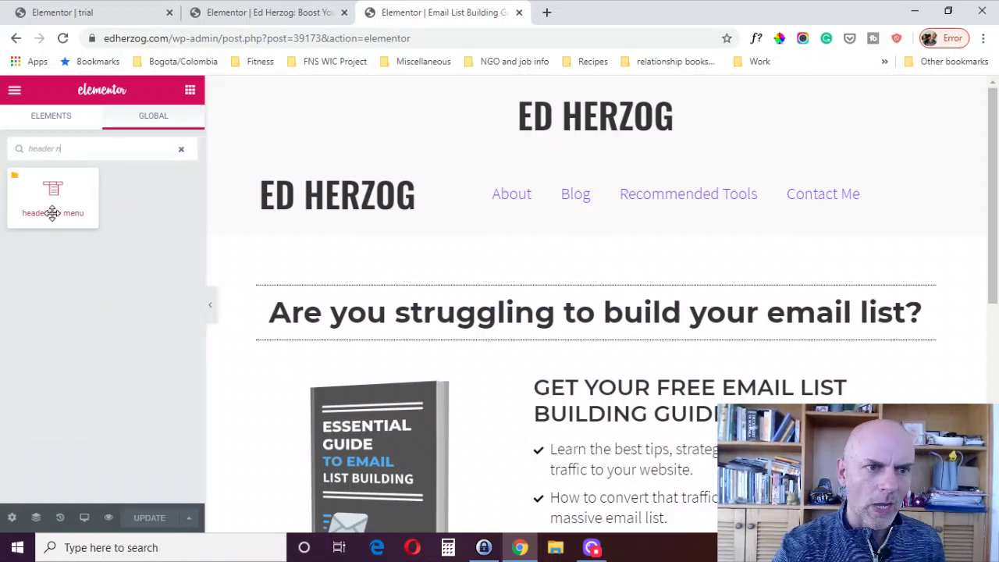
{"action": "left_click_drag", "start_coordinate": [42, 211], "coordinate": [667, 143]}
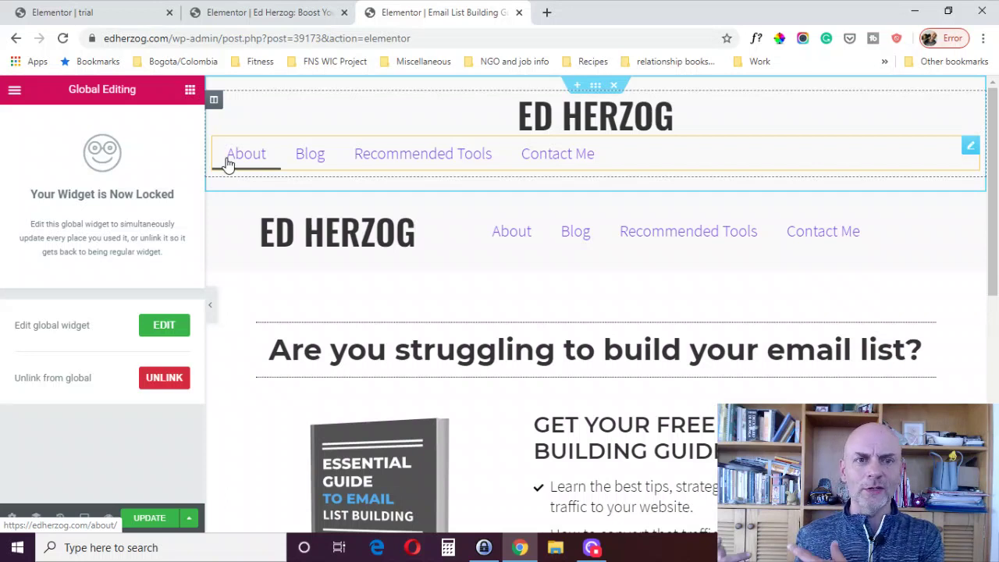
{"action": "left_click", "coordinate": [117, 11]}
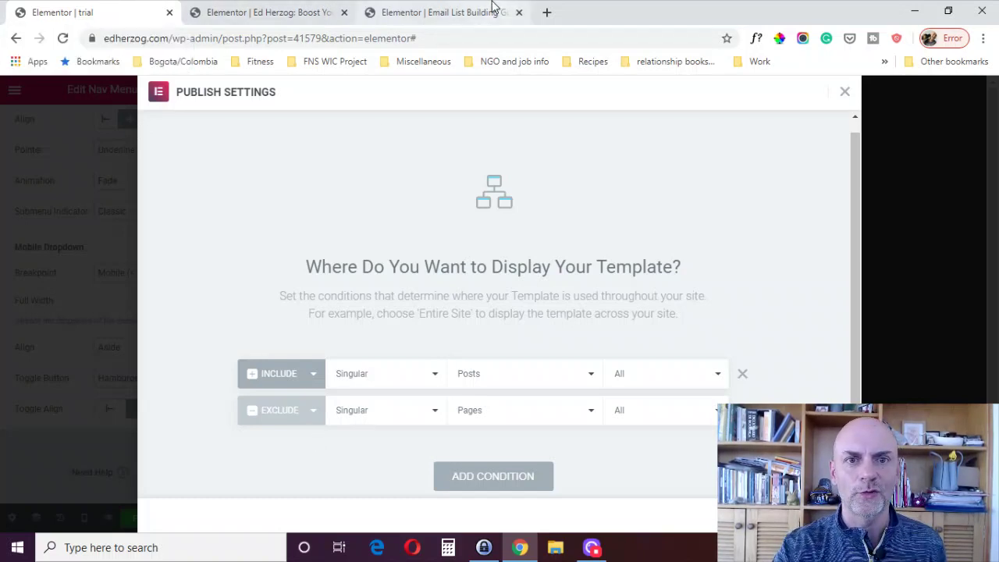
Load edherzog.com in a new tab and open its 'main header' template with Elementor
{"action": "left_click", "coordinate": [545, 13]}
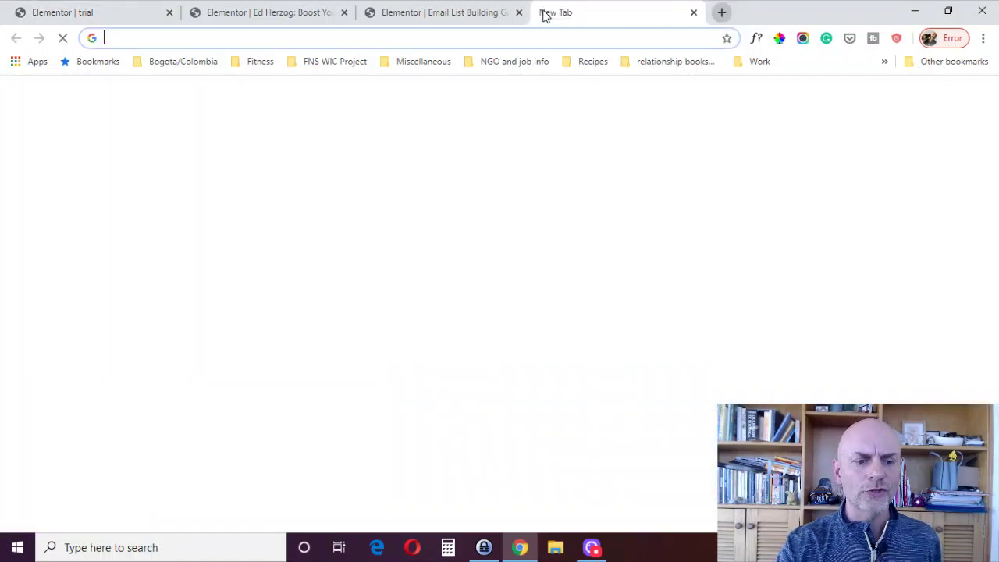
{"action": "type", "text": "edherzog.com"}
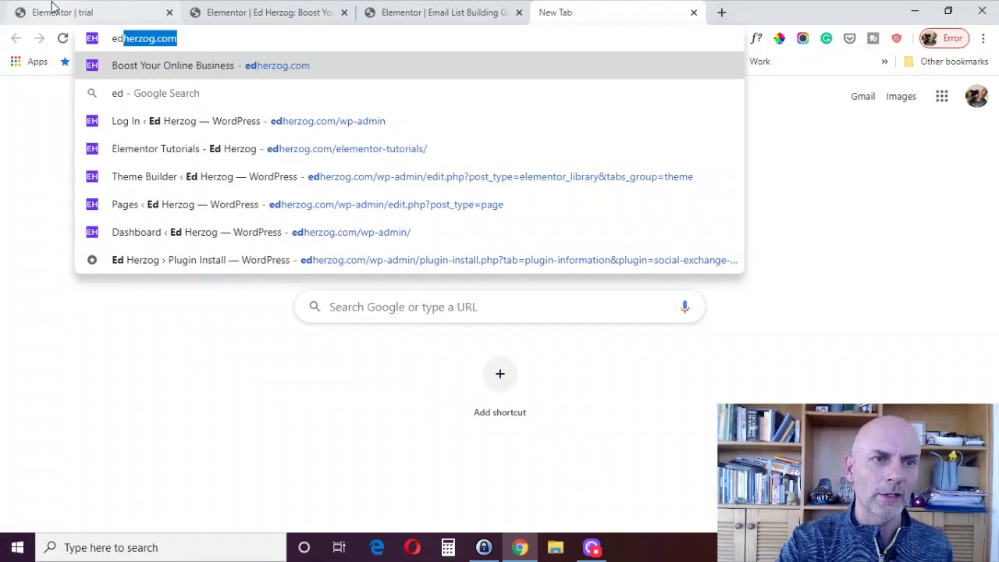
{"action": "left_click", "coordinate": [63, 13]}
{"action": "left_click", "coordinate": [581, 9]}
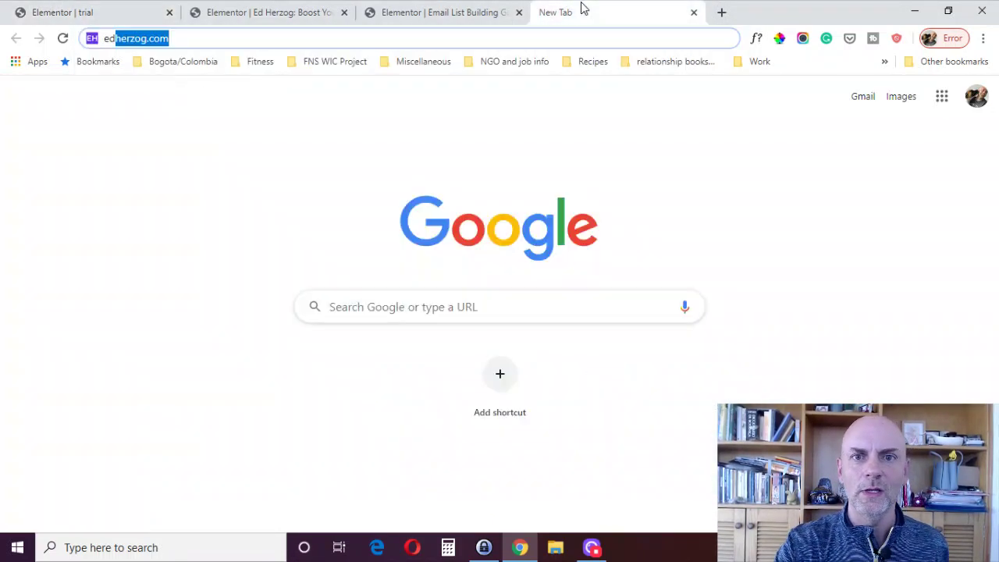
{"action": "key", "text": "Return"}
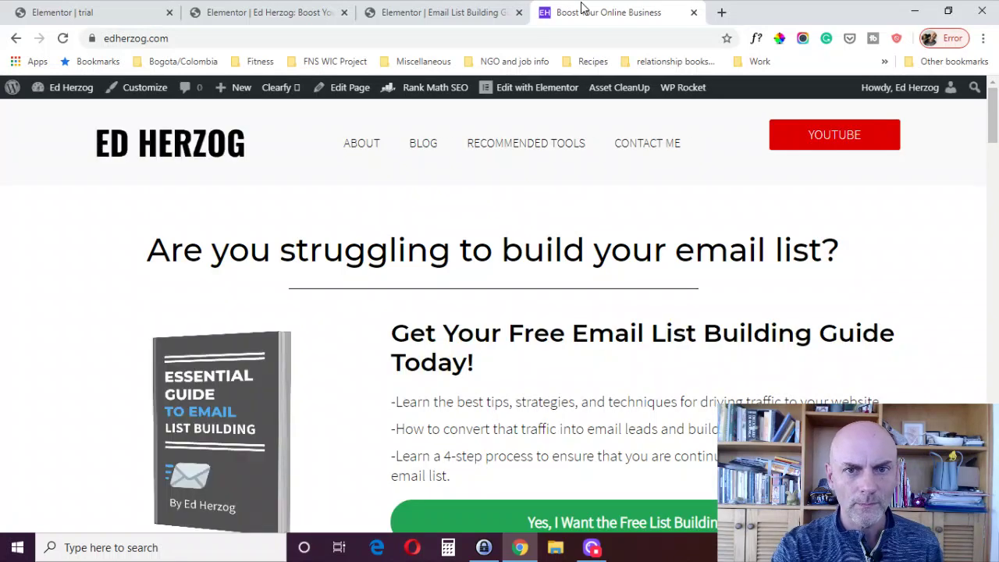
{"action": "mouse_move", "coordinate": [491, 90]}
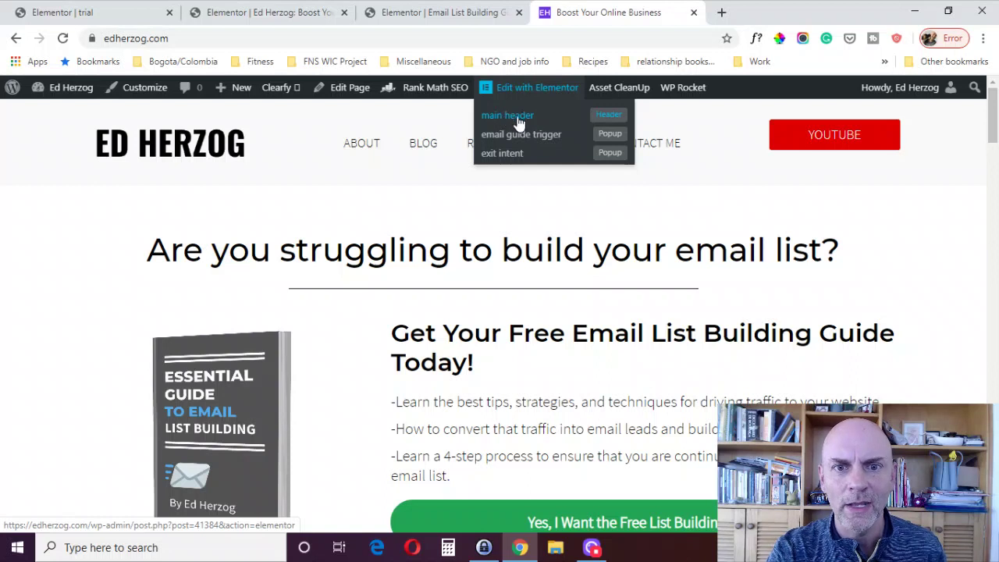
{"action": "left_click", "coordinate": [519, 123]}
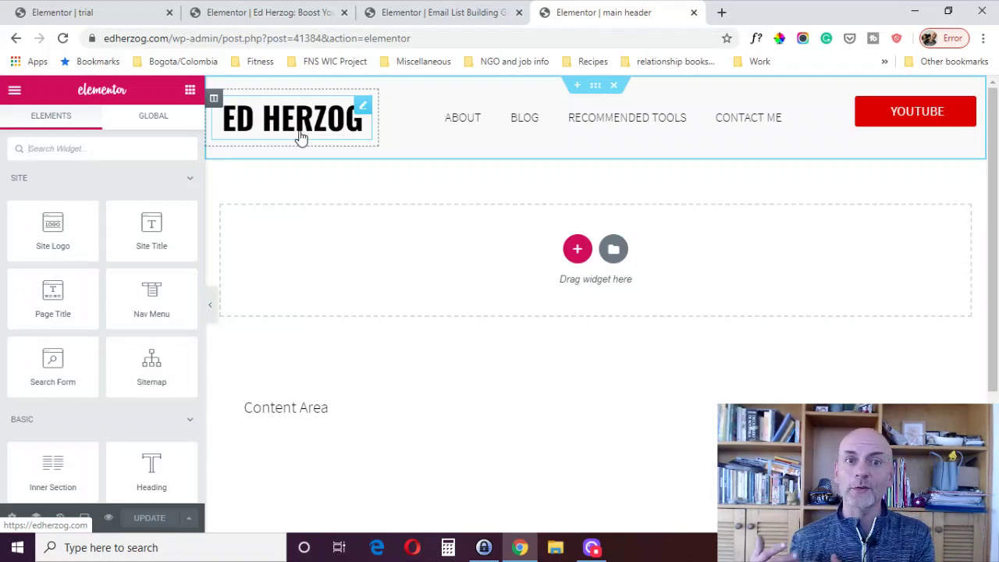
Check the trial and main header tabs, then return to the Email List Building page editor
{"action": "left_click", "coordinate": [70, 12]}
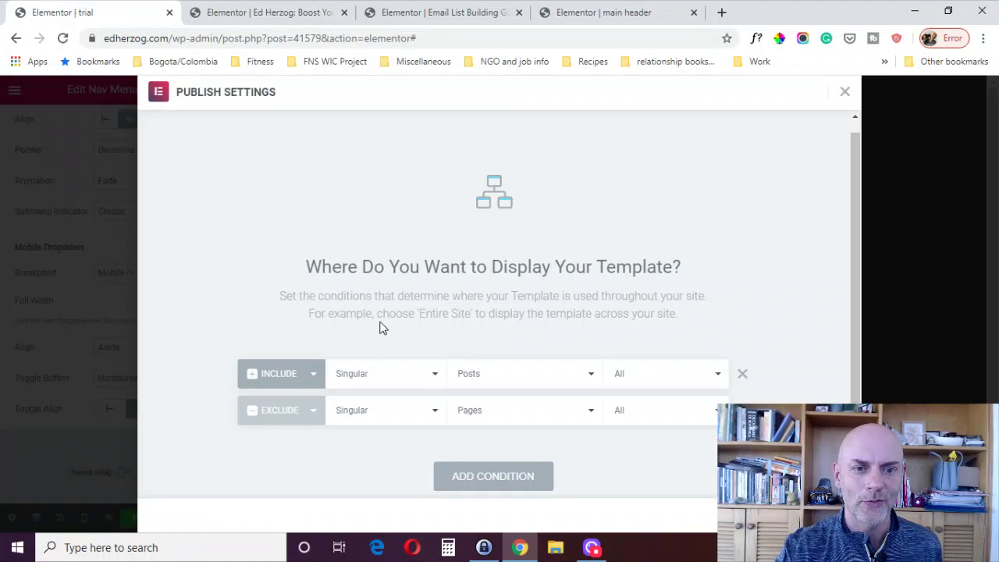
{"action": "left_click", "coordinate": [622, 18]}
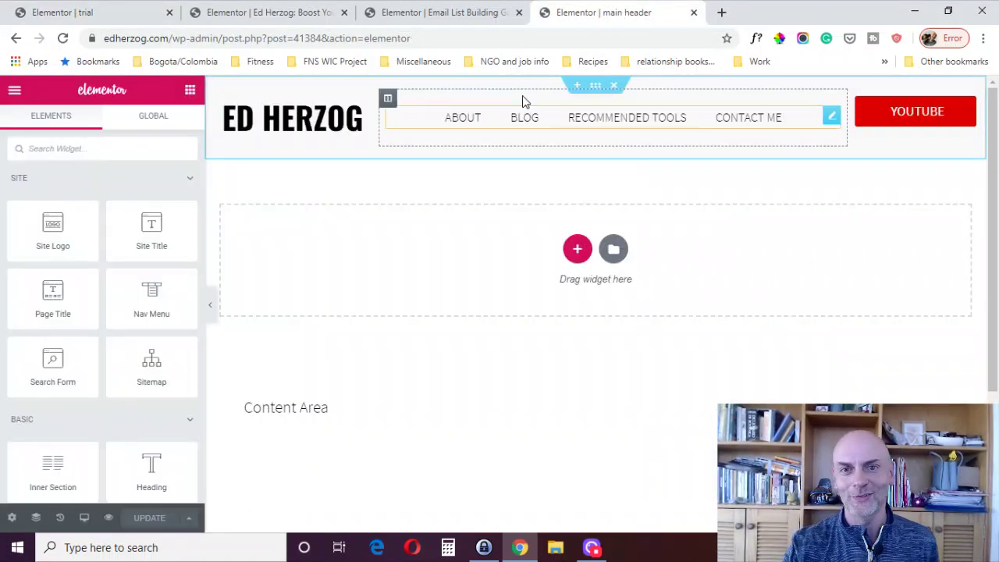
{"action": "scroll", "coordinate": [596, 312], "scroll_direction": "down", "scroll_amount": 3}
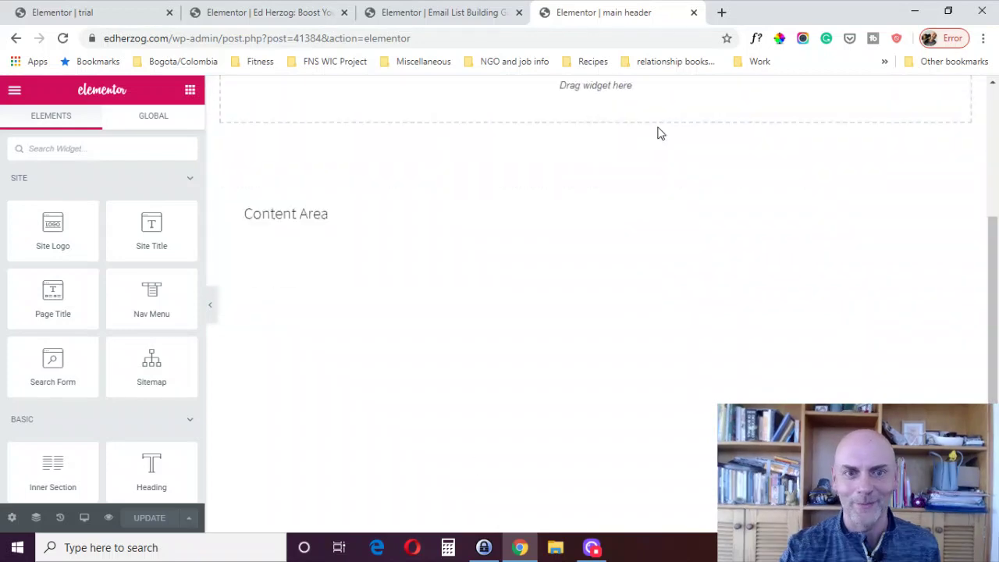
{"action": "left_click", "coordinate": [441, 12]}
{"action": "left_click_drag", "start_coordinate": [996, 199], "coordinate": [997, 148]}
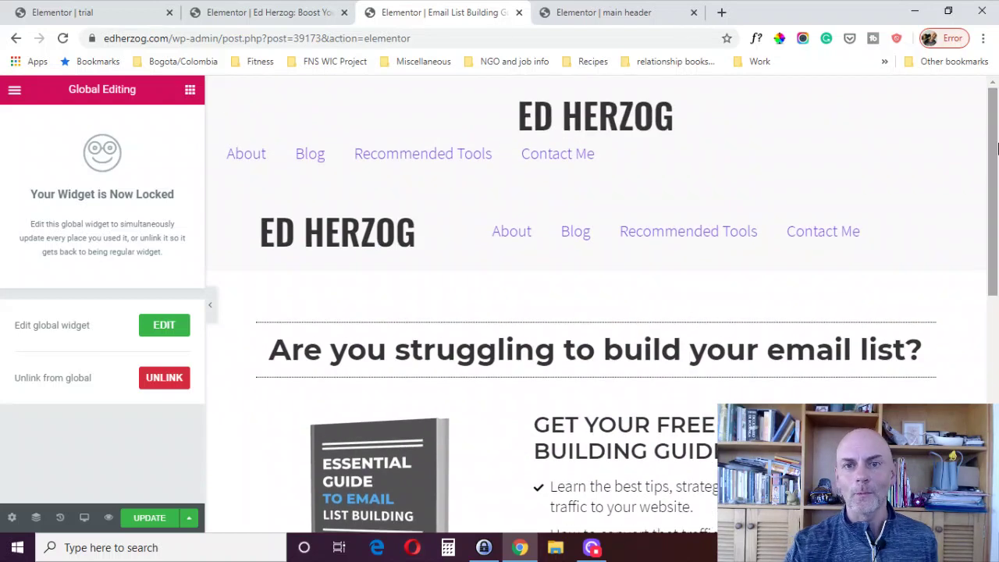